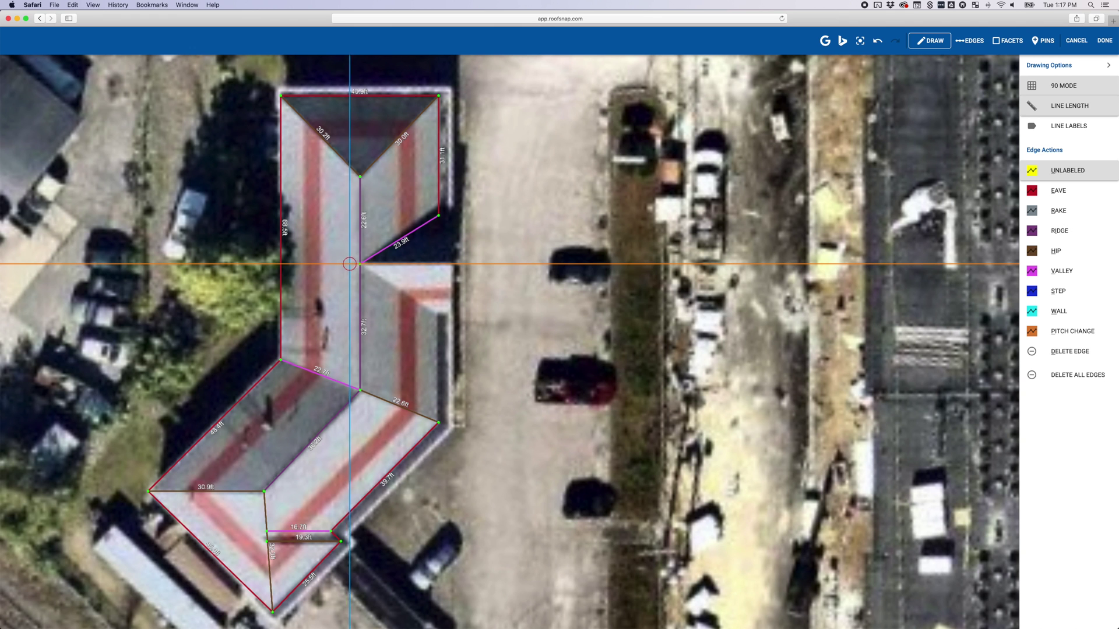
Draw the 27.4 ft edge down the inner section's east side to the corner.
click(439, 315)
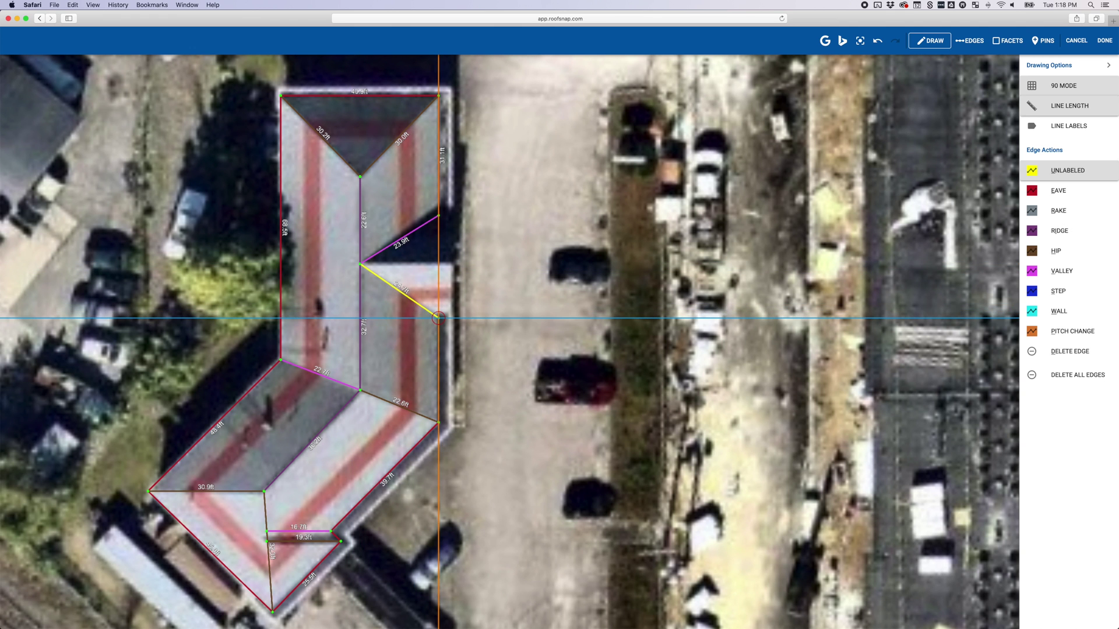
click(439, 422)
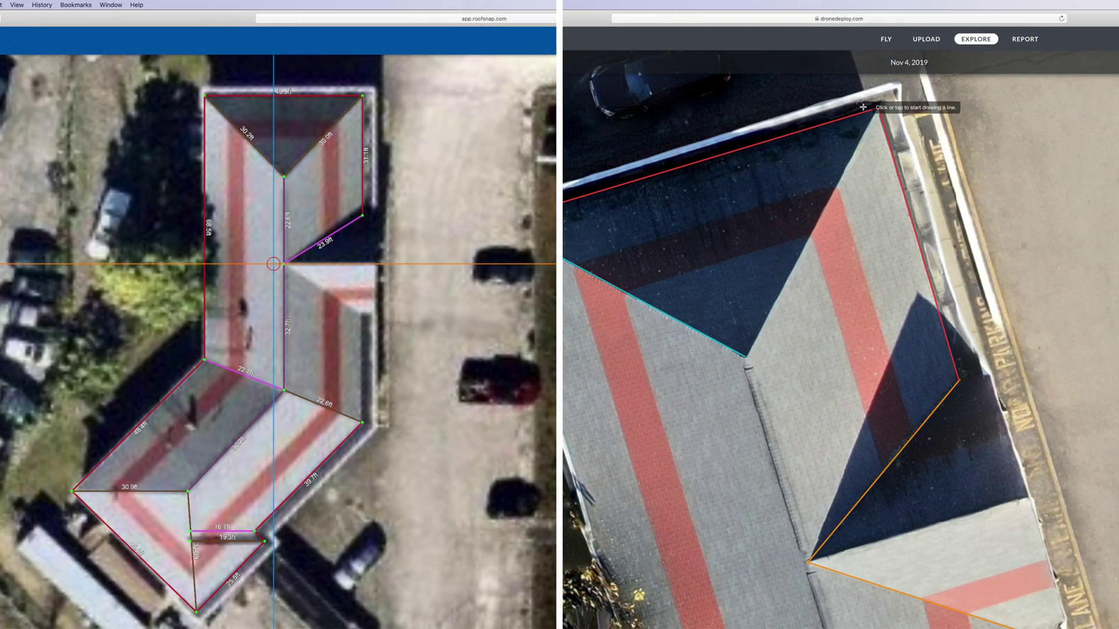
Trace the small east facet's edges to the ridge point, then add the 27.4 ft side to the eave corner.
click(284, 264)
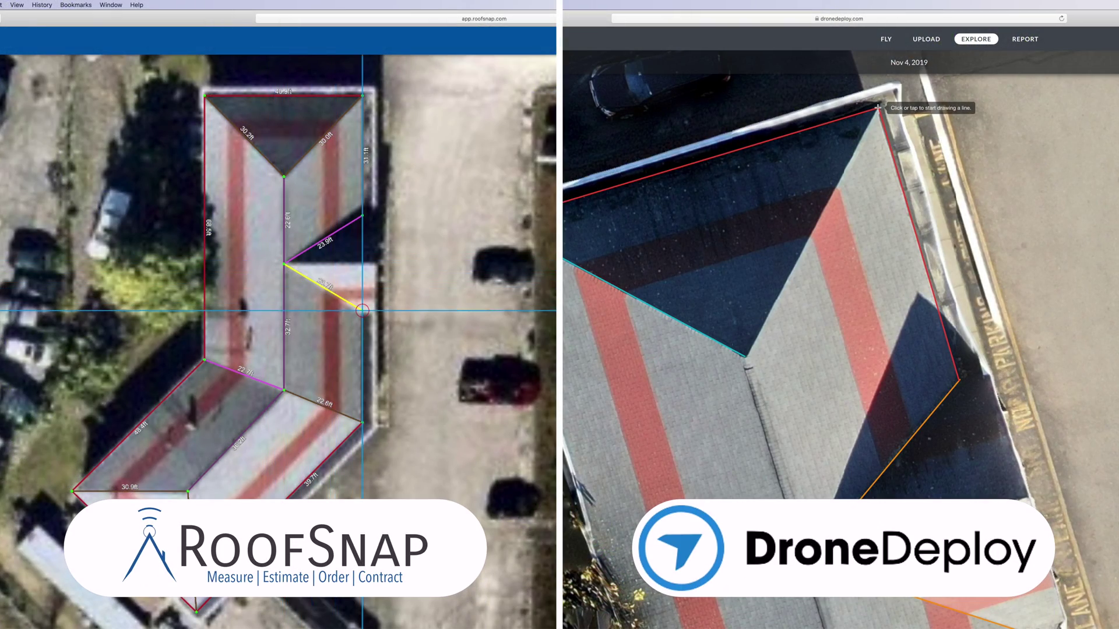
click(877, 108)
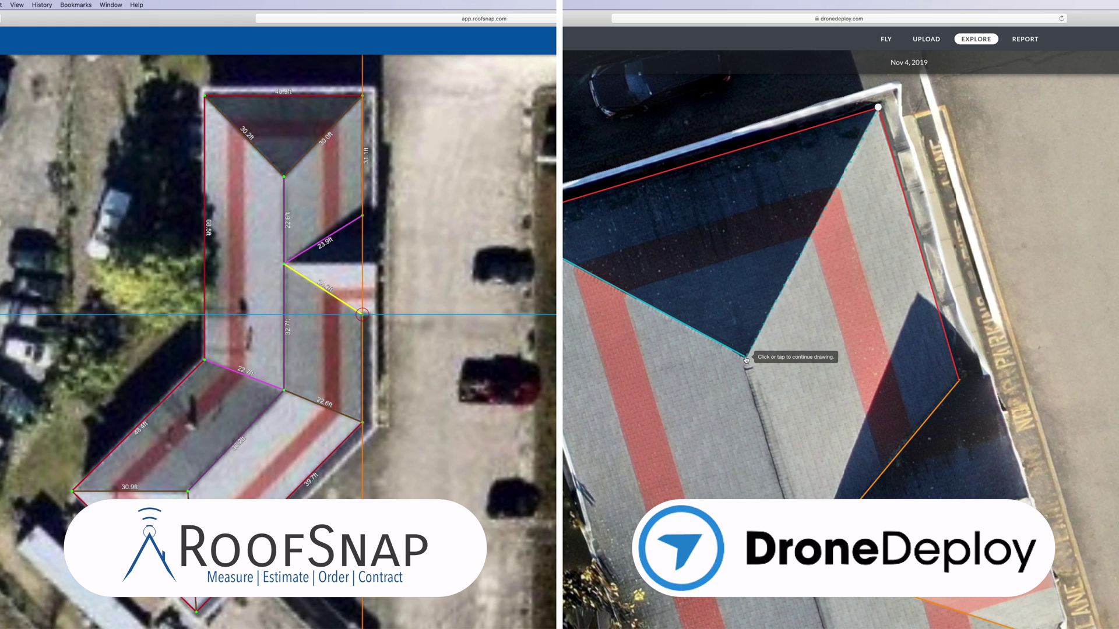
click(745, 356)
click(745, 356)
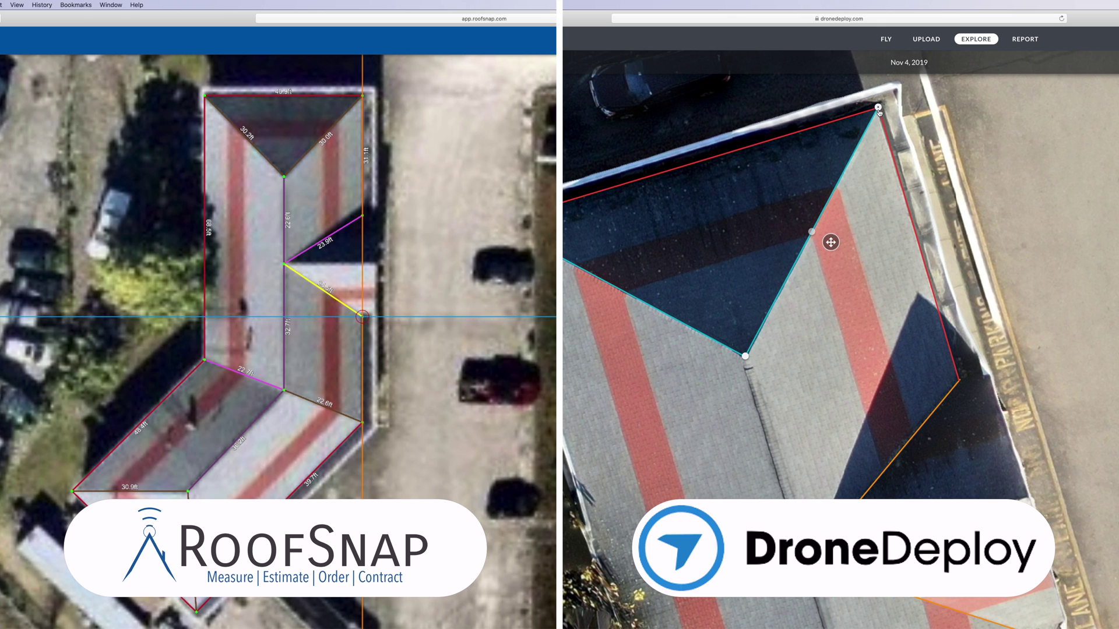
click(362, 316)
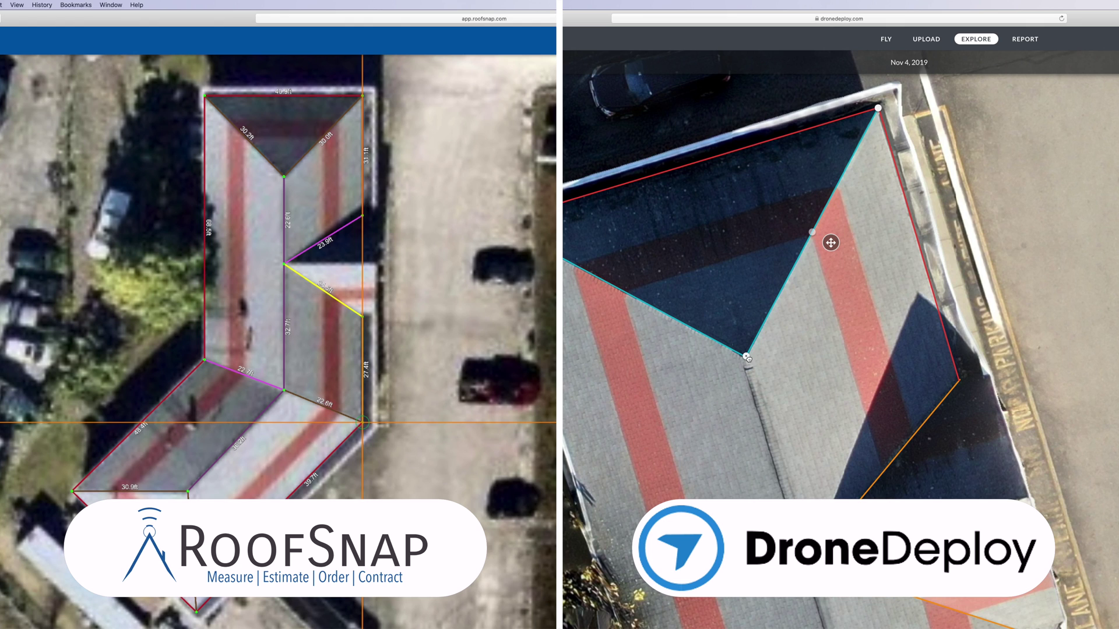
click(362, 421)
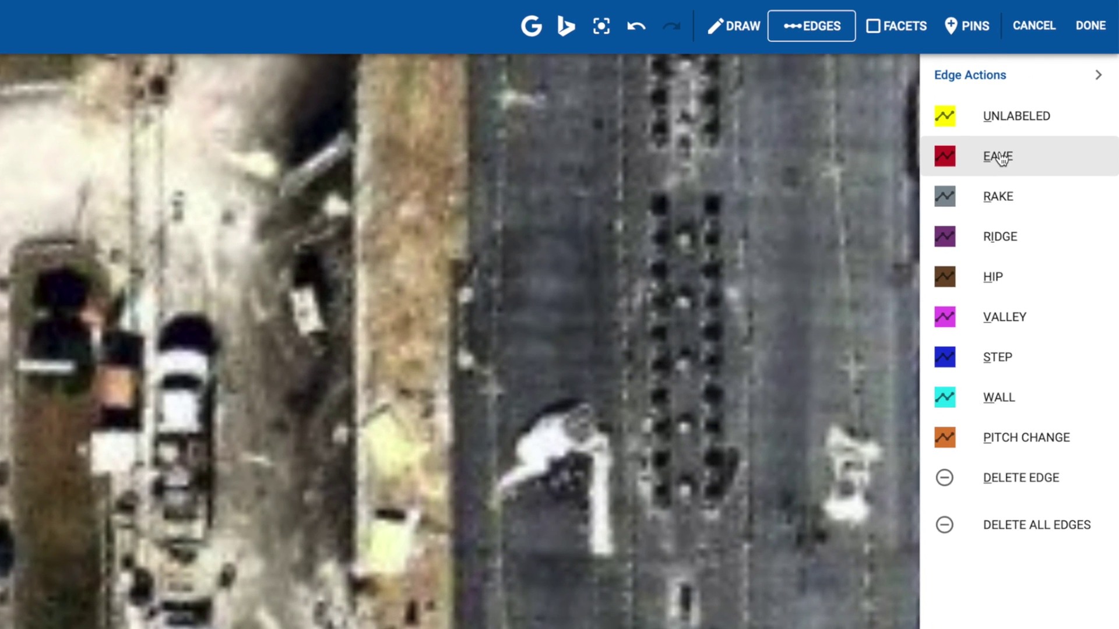
Expand the EAVE edge-type sub-options in Edge Actions.
click(1001, 157)
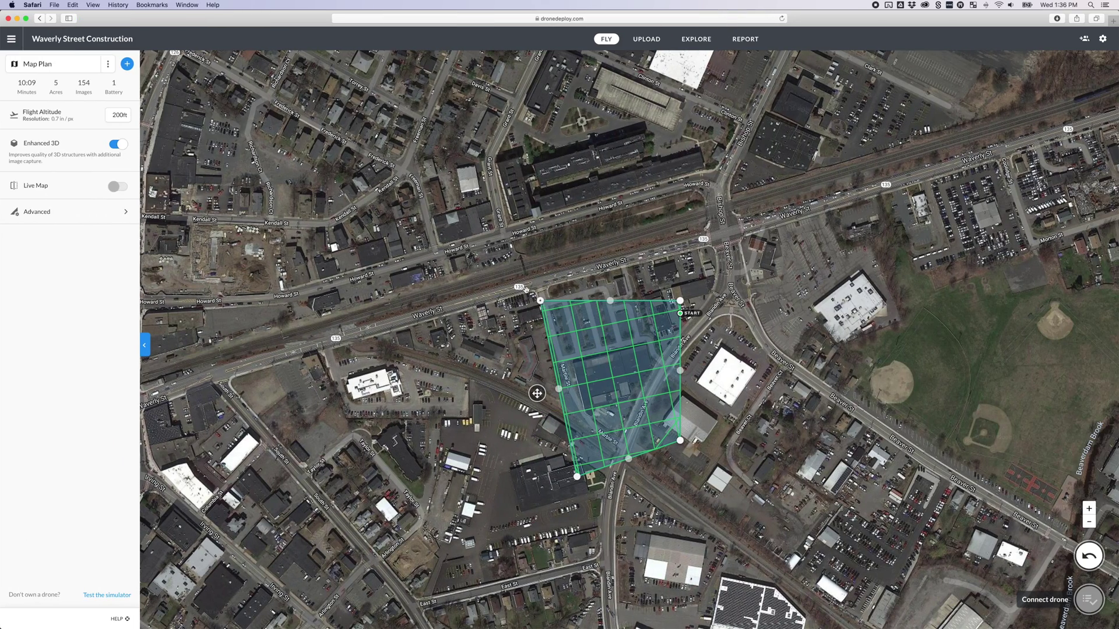
Enlarge the DroneDeploy flight area west, south and north over Waverly St.
drag(544, 295, 479, 293)
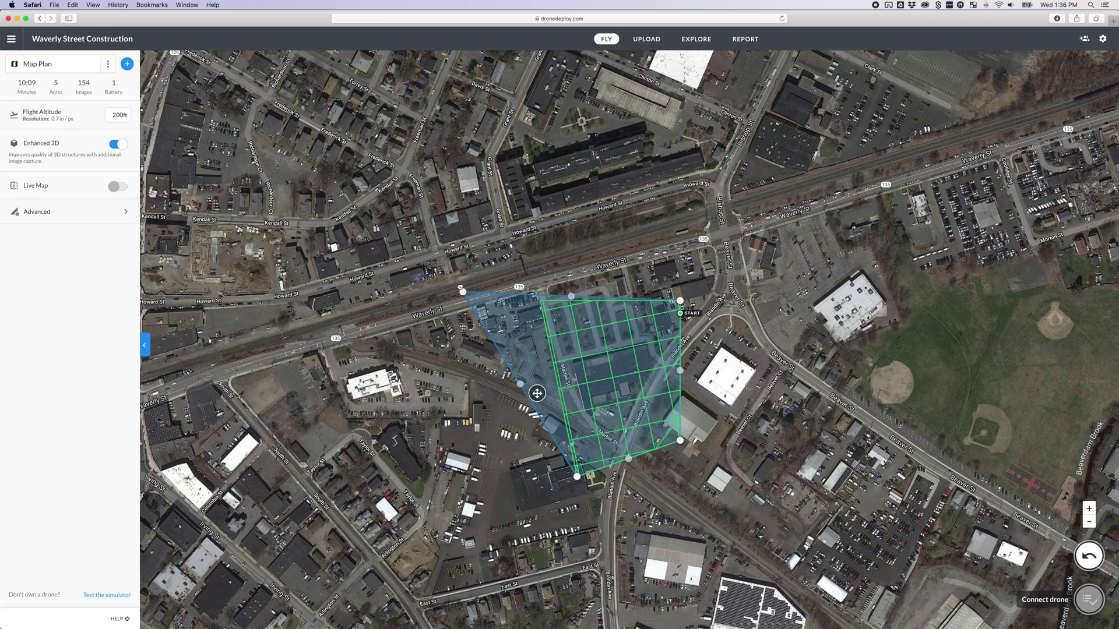
drag(577, 476, 540, 485)
drag(628, 458, 639, 477)
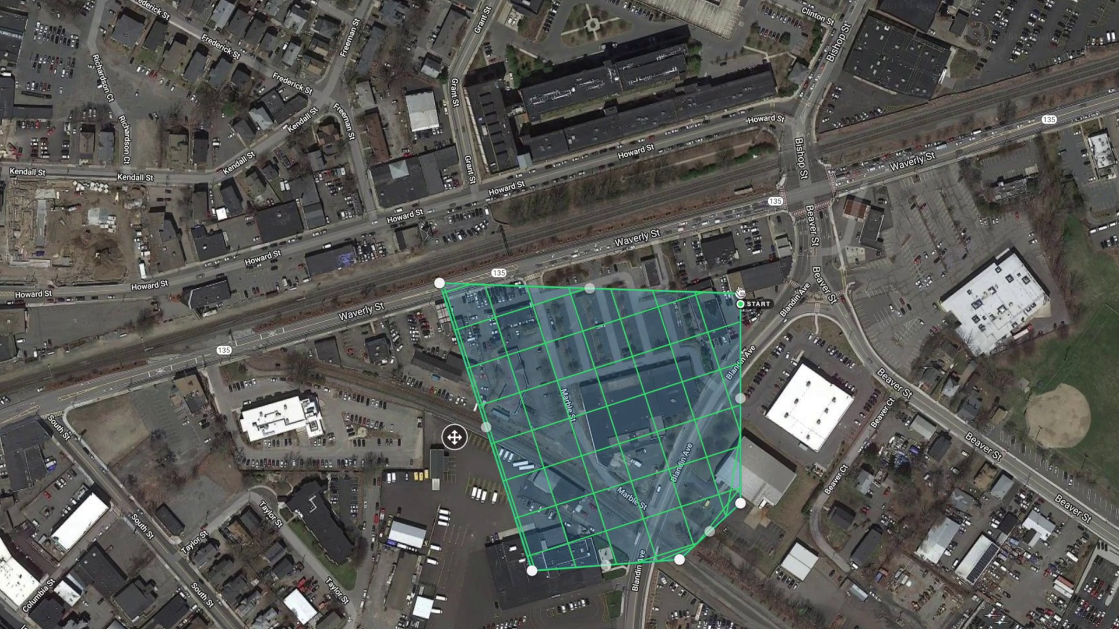
drag(739, 292, 708, 191)
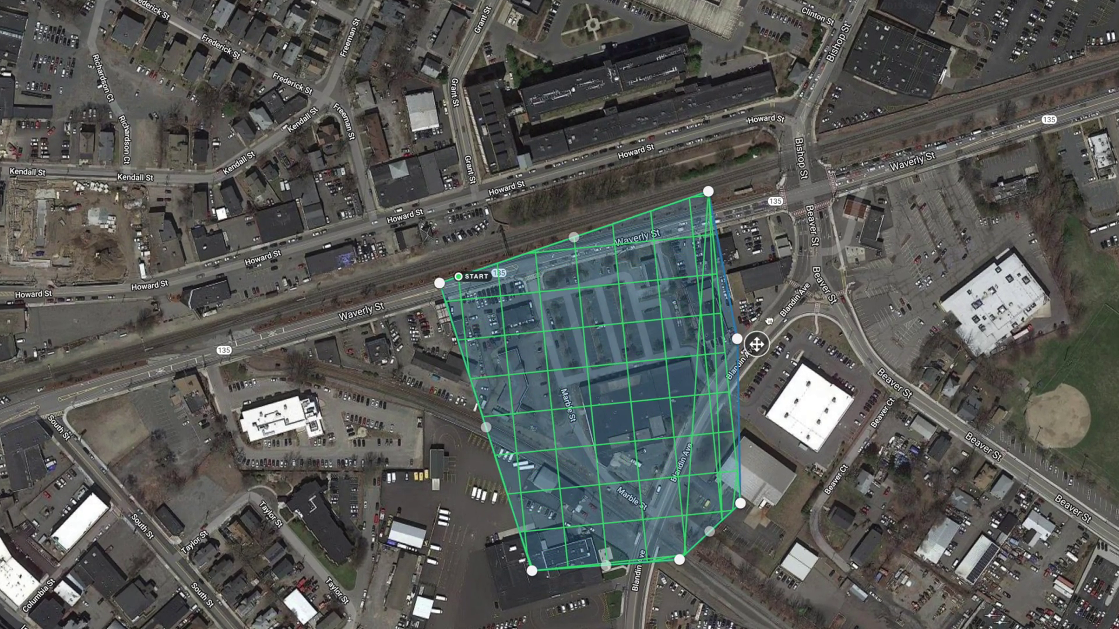
drag(740, 503, 746, 497)
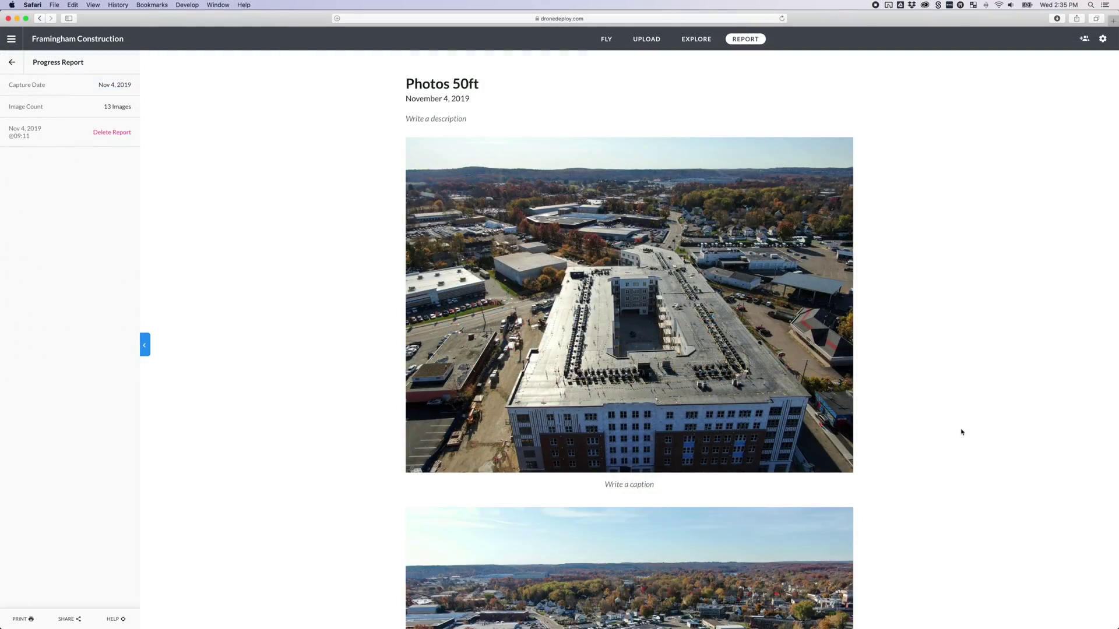
With the Area tool, select the roof's facet and valley annotations on the model.
scroll(961, 431, down, 5)
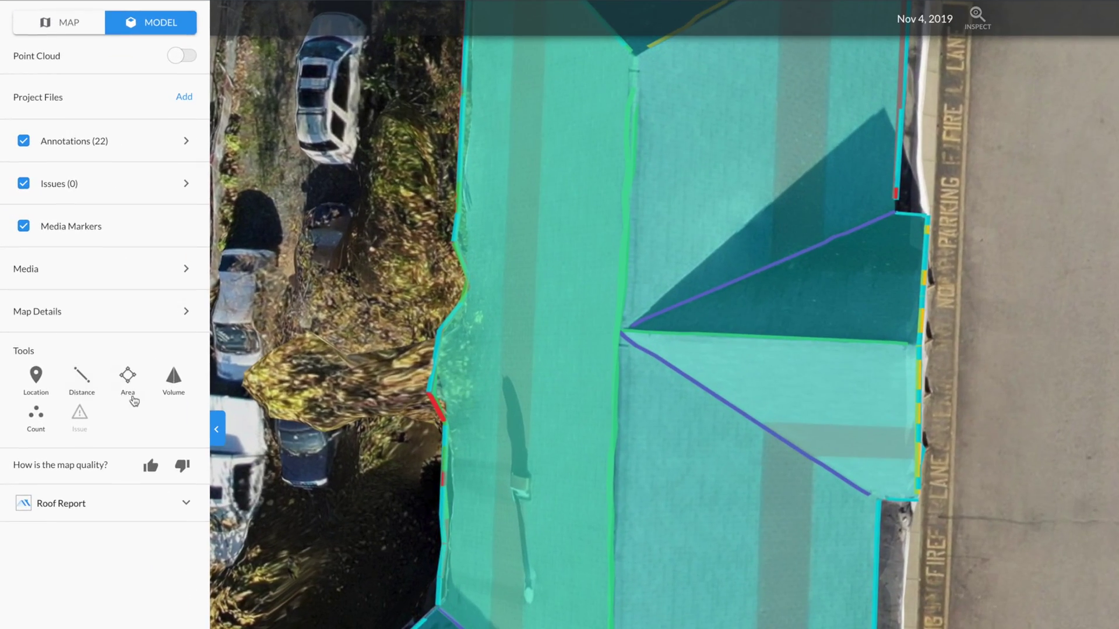
click(138, 397)
click(172, 398)
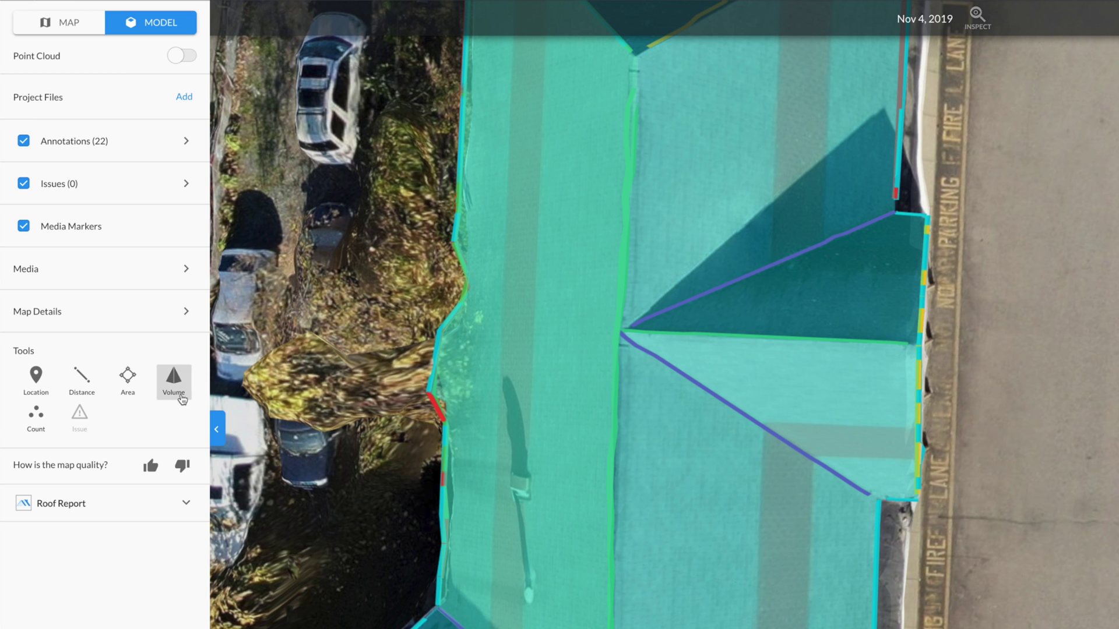
click(742, 415)
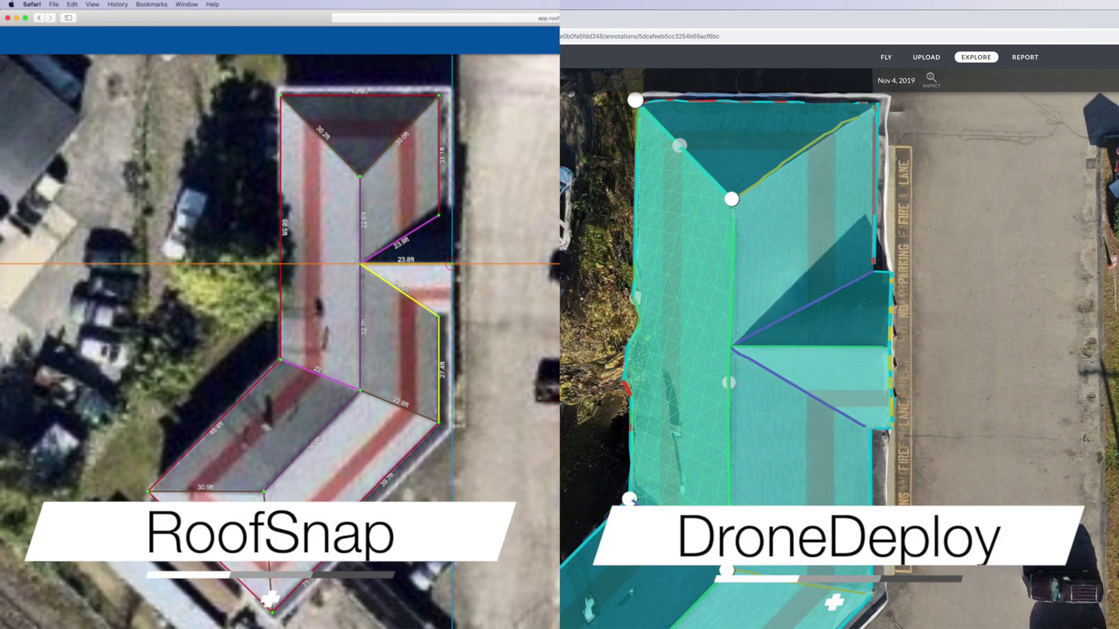
Place the 23.8 ft and 13.7 ft edges to close the small east facet.
click(452, 264)
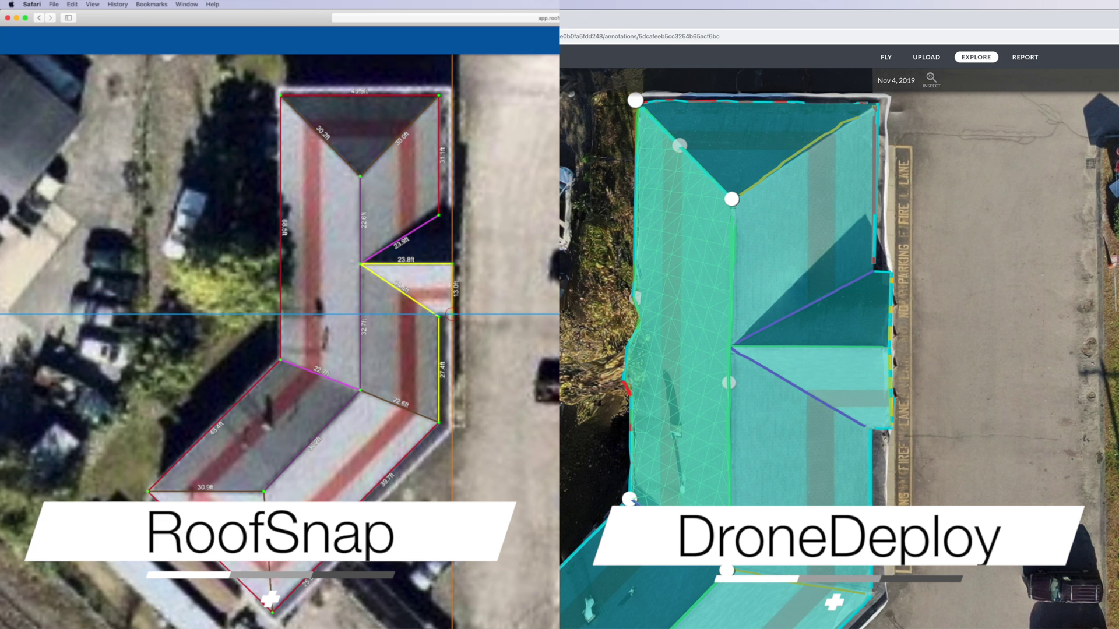
click(453, 317)
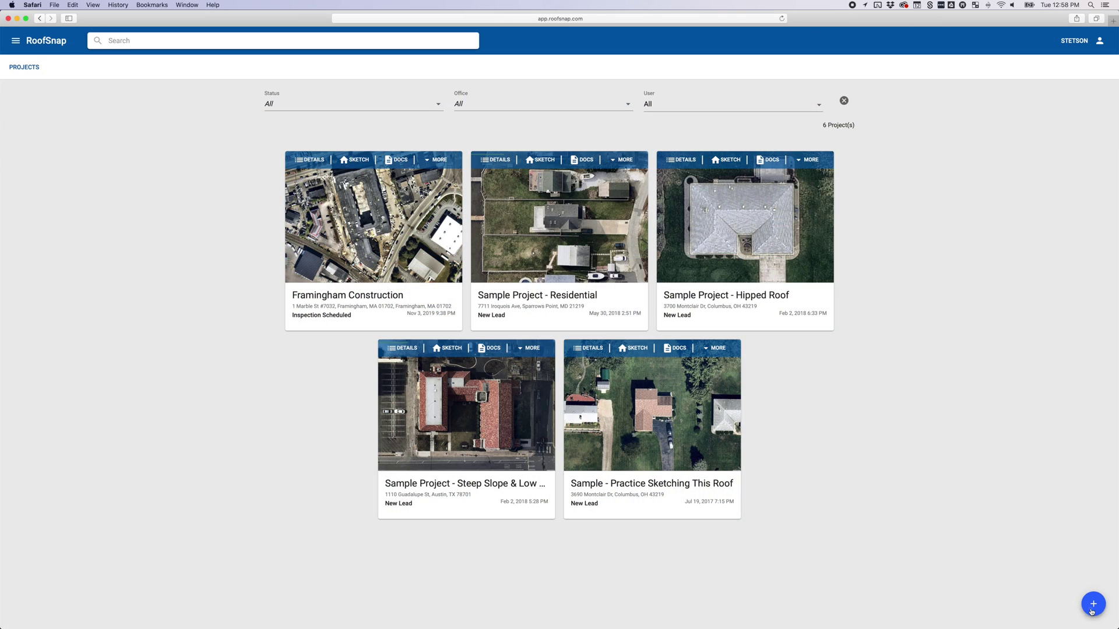
Create the new Framingham Construction project from the filled-in form.
click(1092, 609)
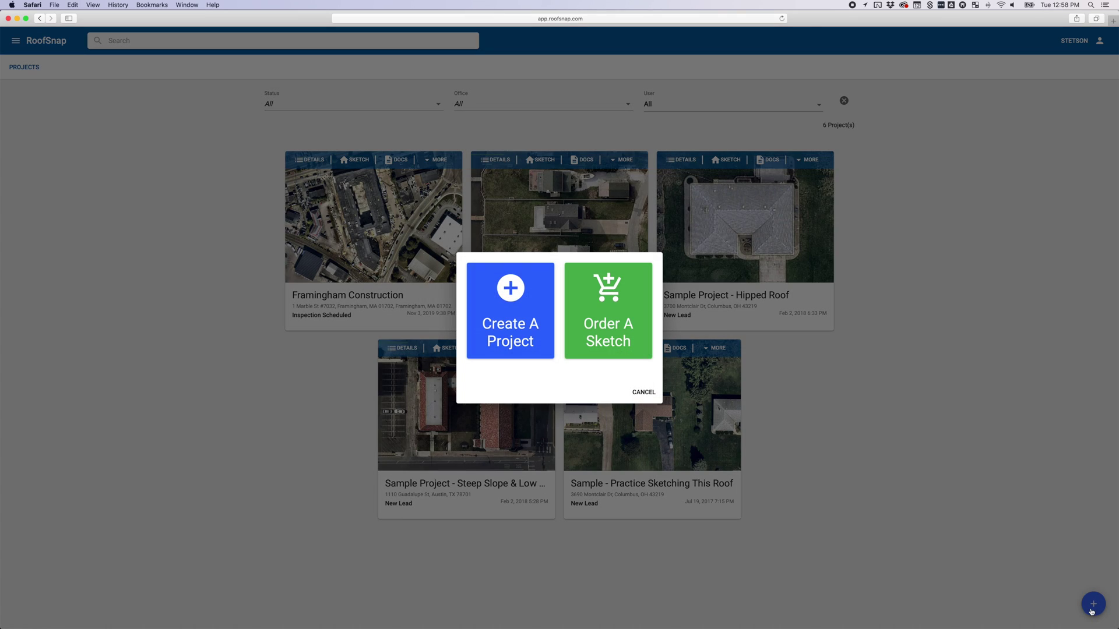
click(495, 334)
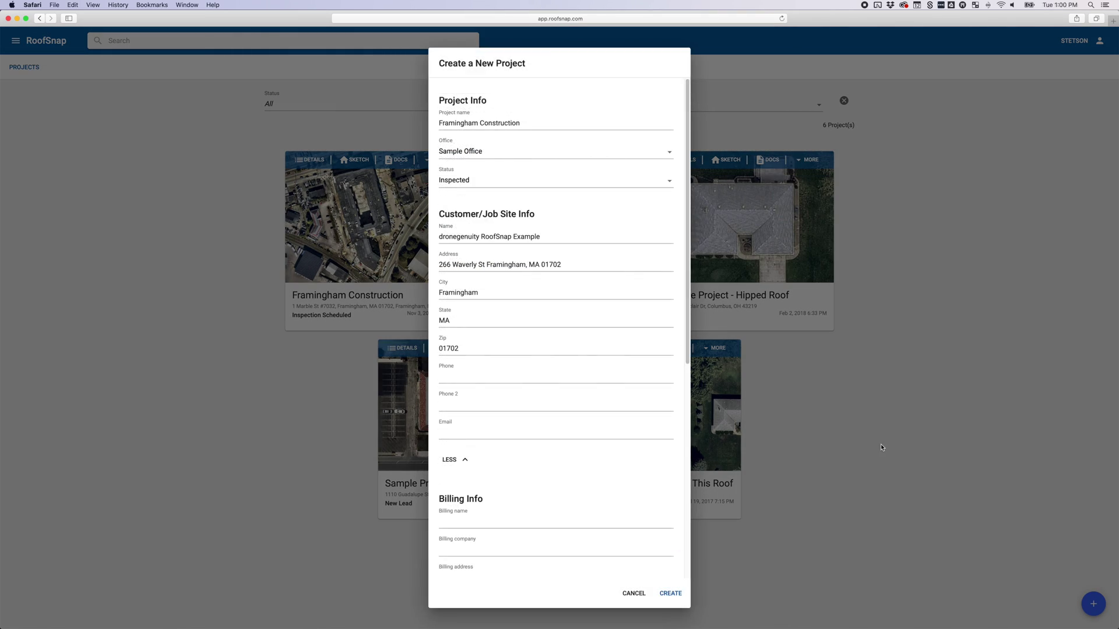
click(671, 595)
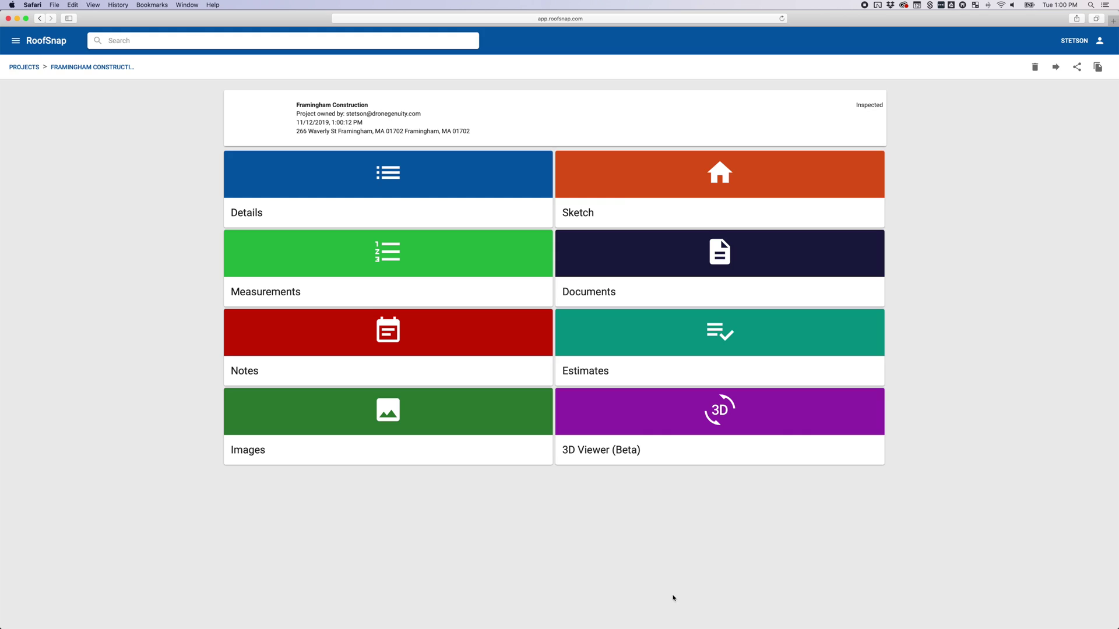
Start a roof sketch for the project and preview its aerial imagery options.
click(809, 184)
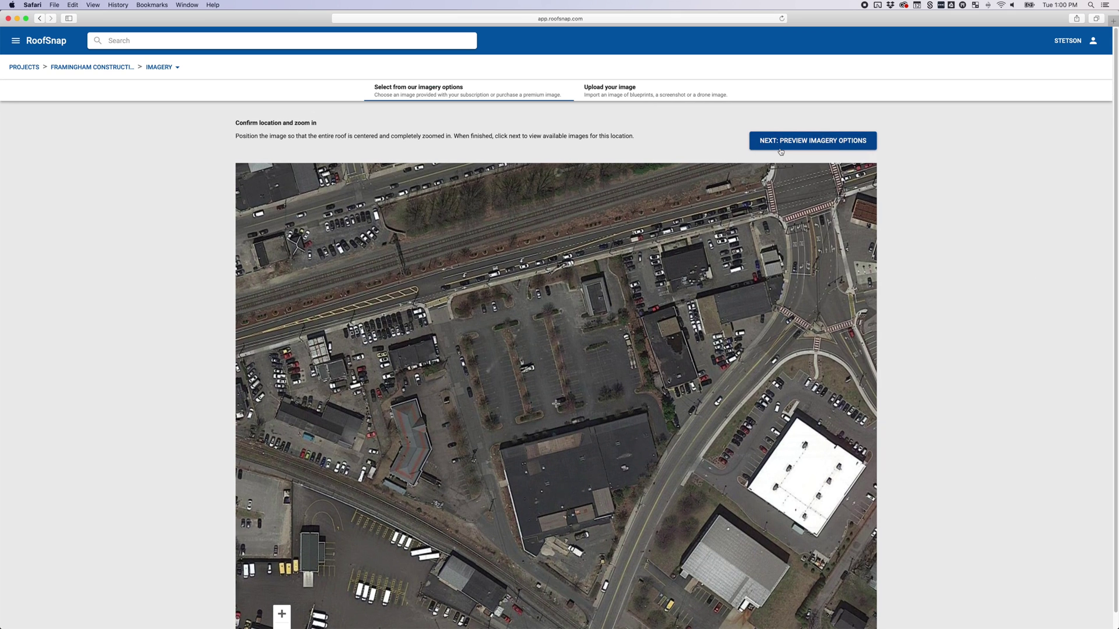
click(780, 147)
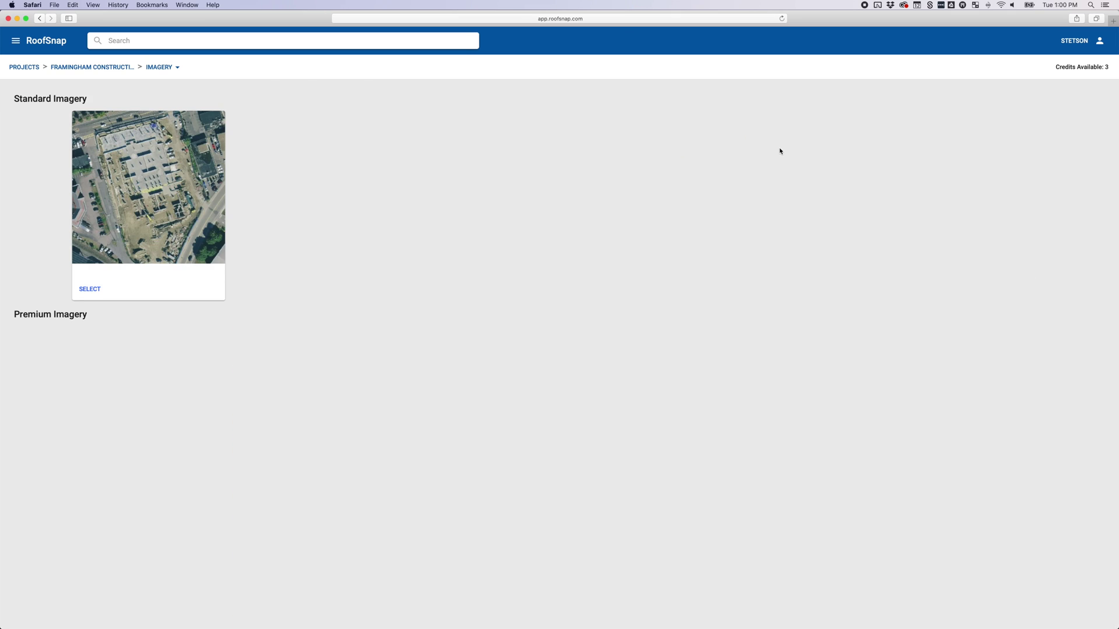
scroll(759, 266, down, 3)
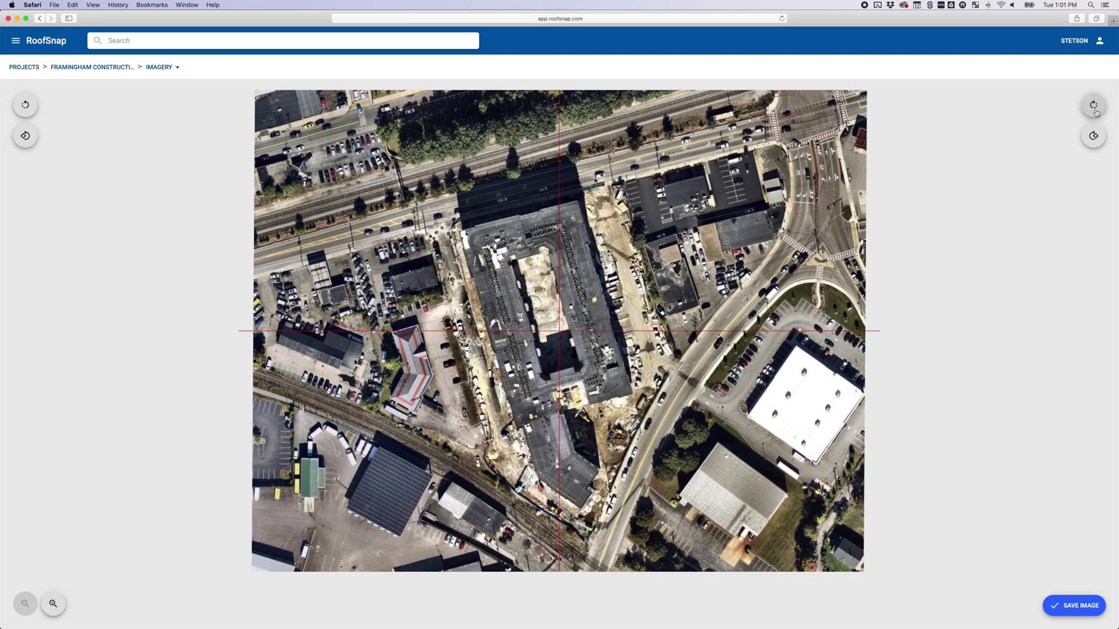
Rotate the aerial image clockwise in five steps to square the building, then shift it down.
click(1093, 105)
click(1094, 105)
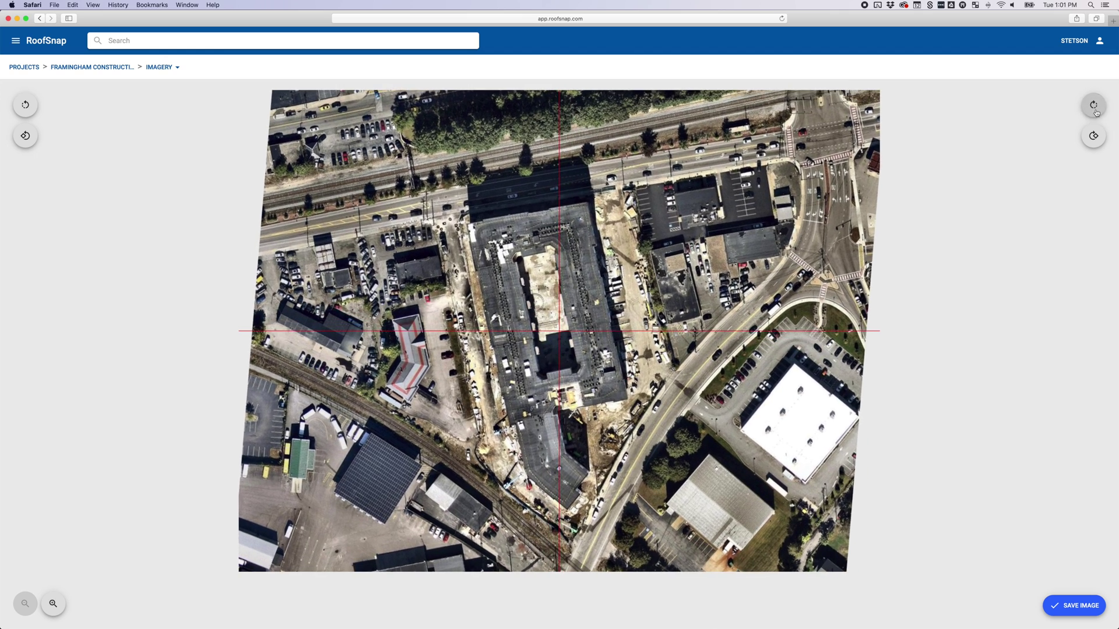
click(1094, 106)
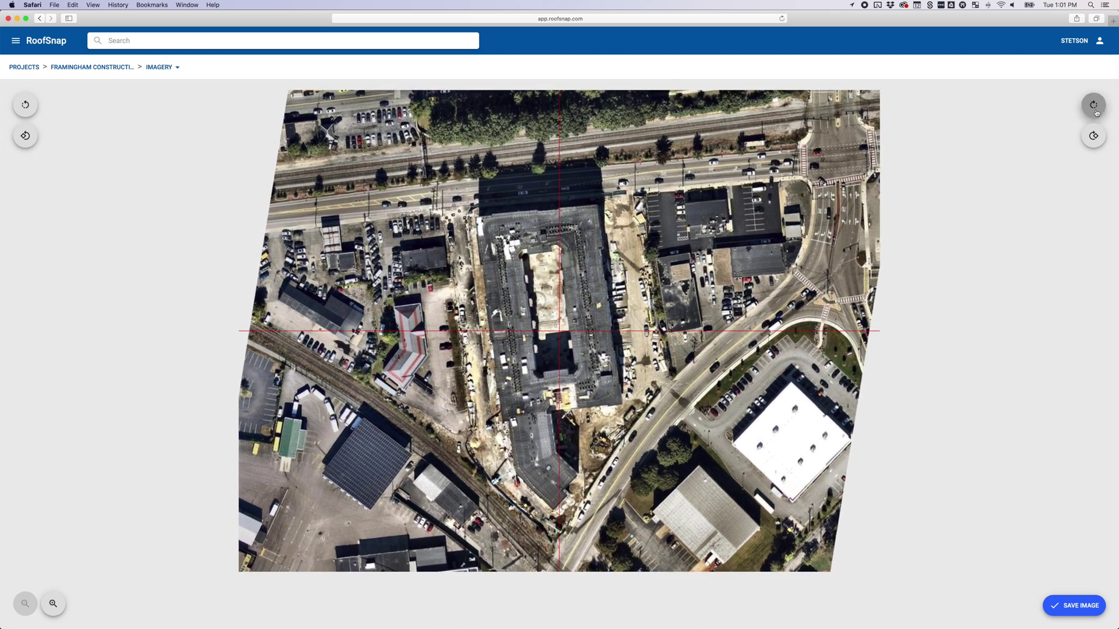
click(1093, 105)
click(1095, 109)
drag(794, 191, 779, 242)
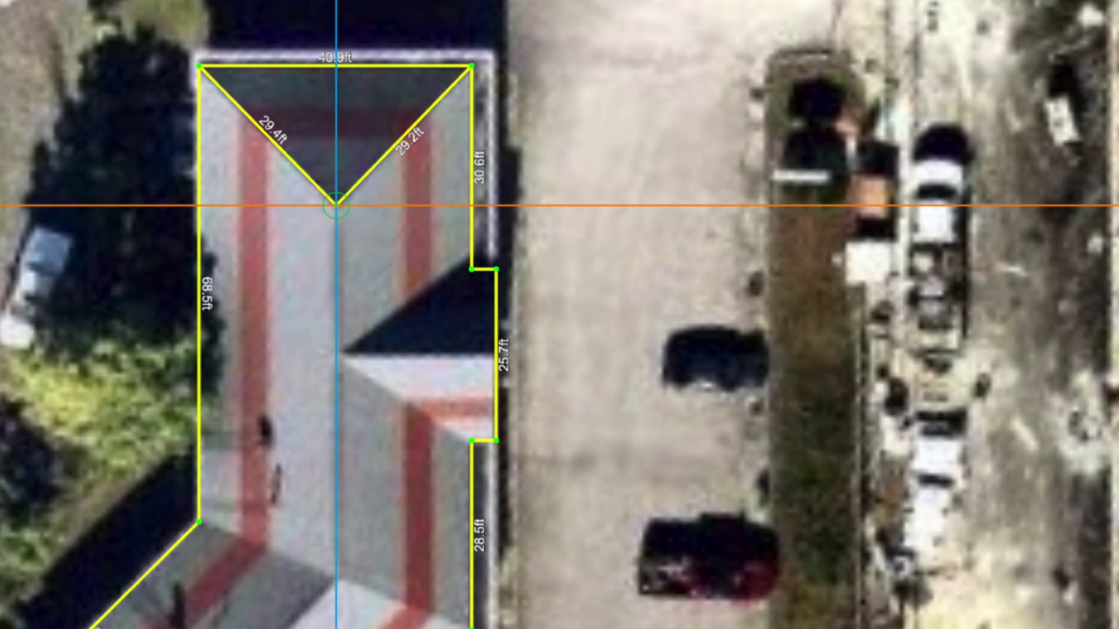
Draw the 55.4 ft centre line from the triangle's bottom apex down the long wing.
click(335, 205)
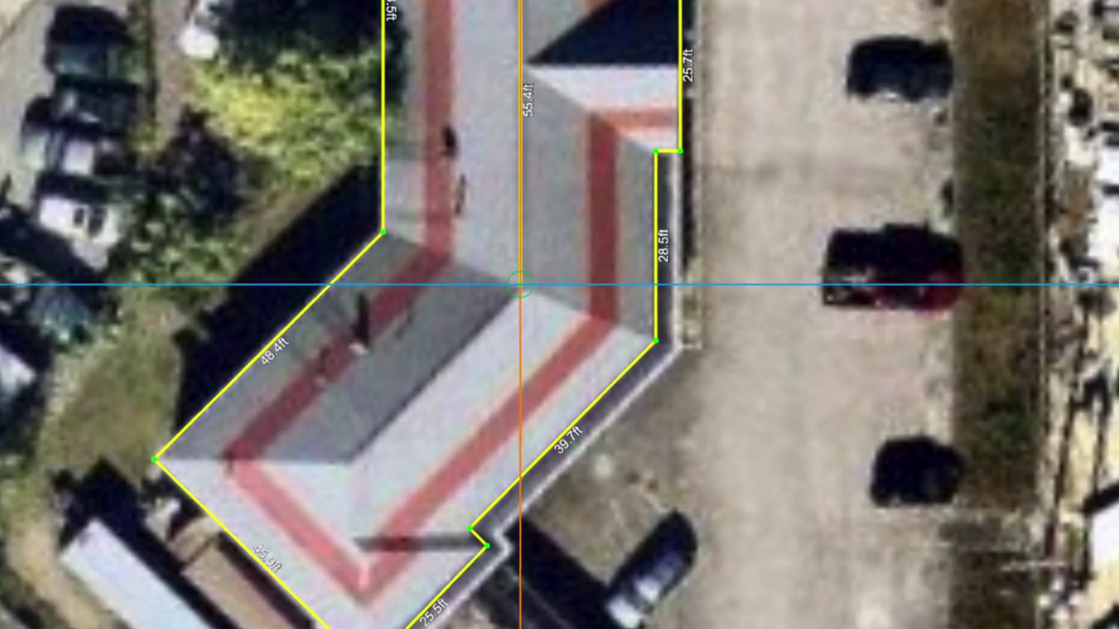
click(336, 574)
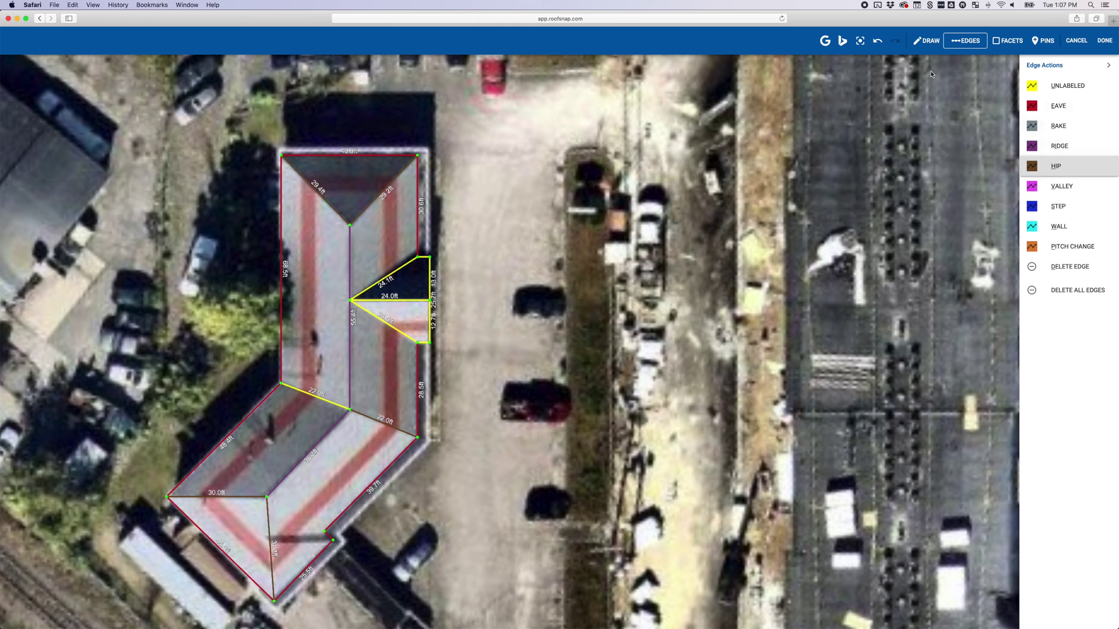
Add the short bottom edge labelled as a valley, then switch to facet labelling.
click(926, 40)
click(324, 532)
click(269, 538)
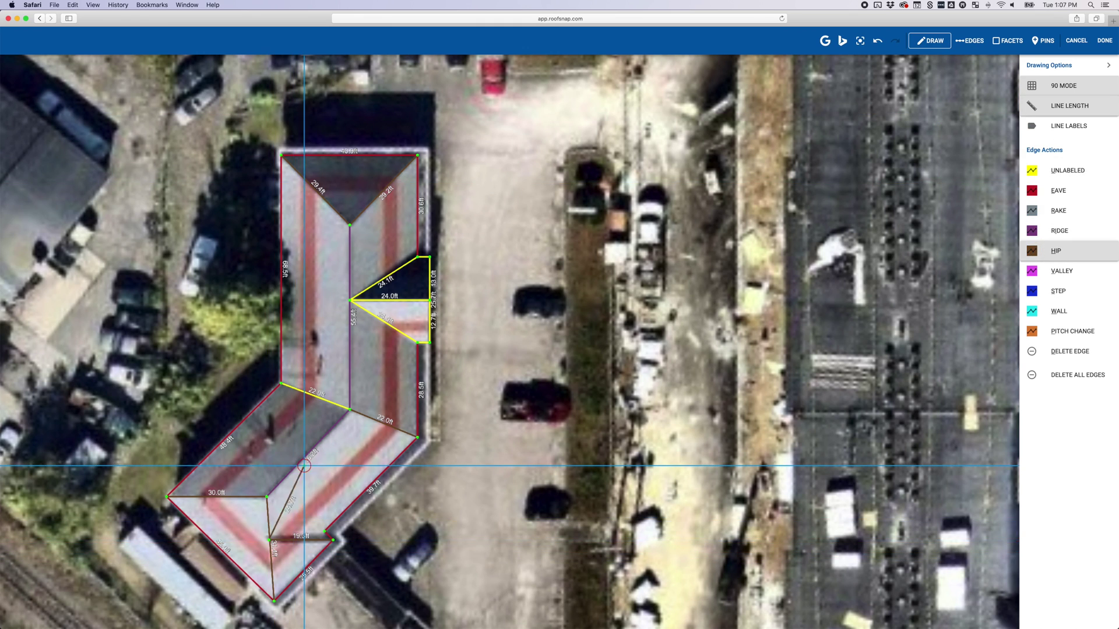
key(v)
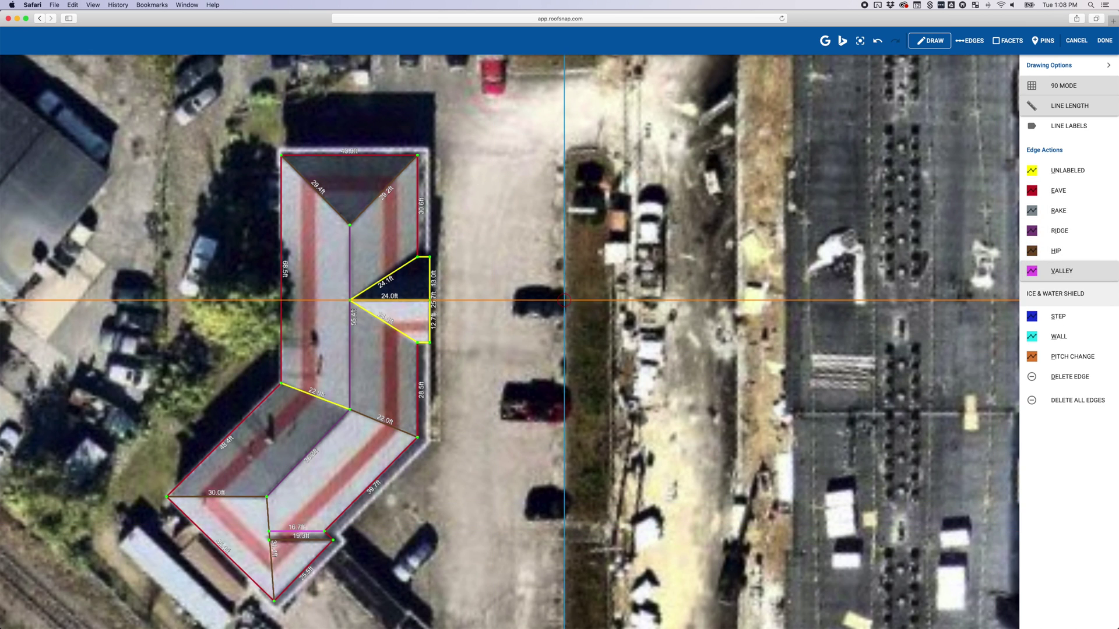
key(e)
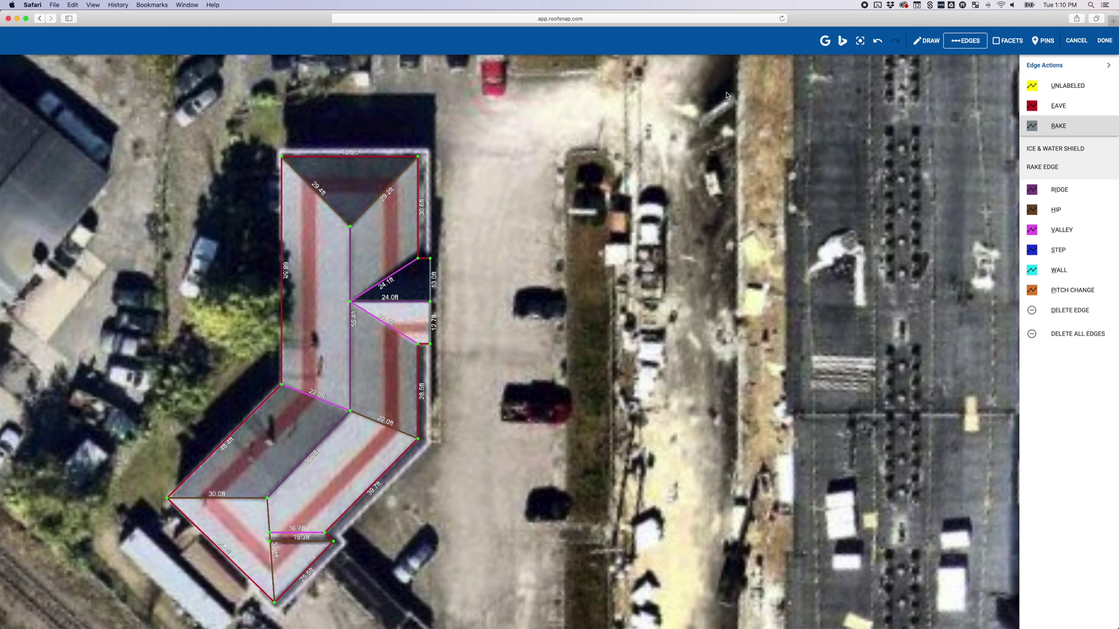
click(1011, 42)
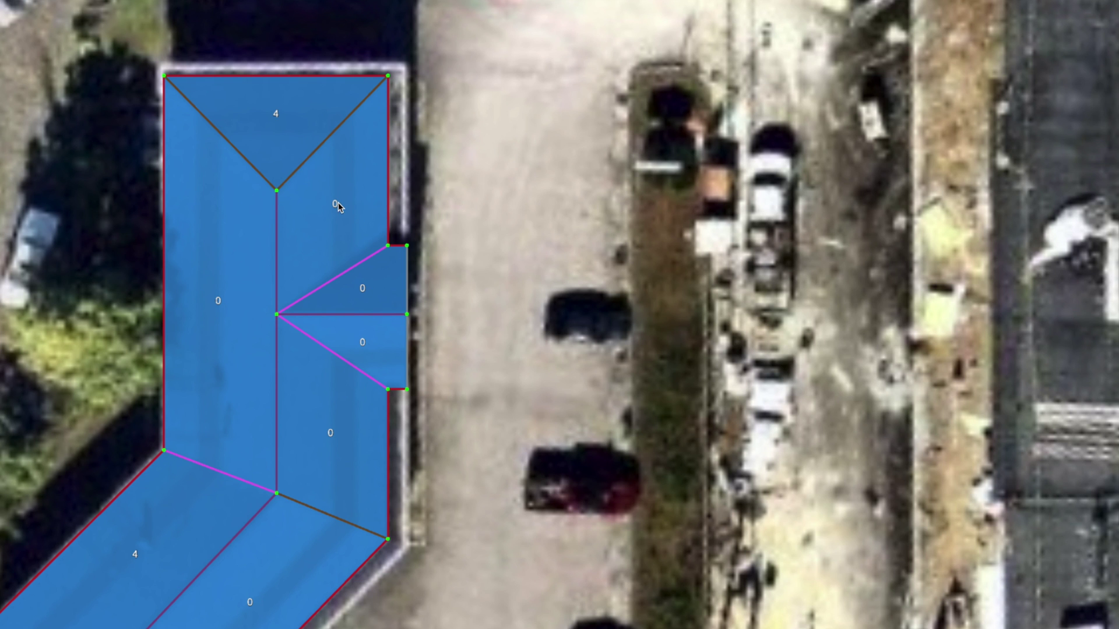
Give the upper right and long left facets a 4/12 pitch and two small facets 9/12.
click(336, 203)
click(215, 302)
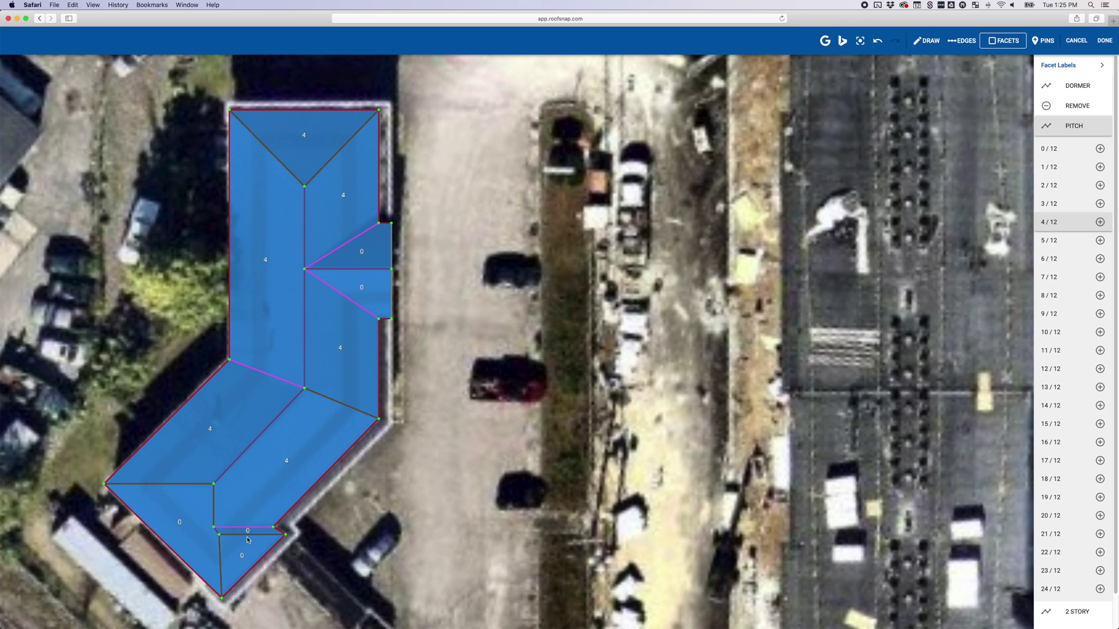
click(1049, 314)
click(362, 292)
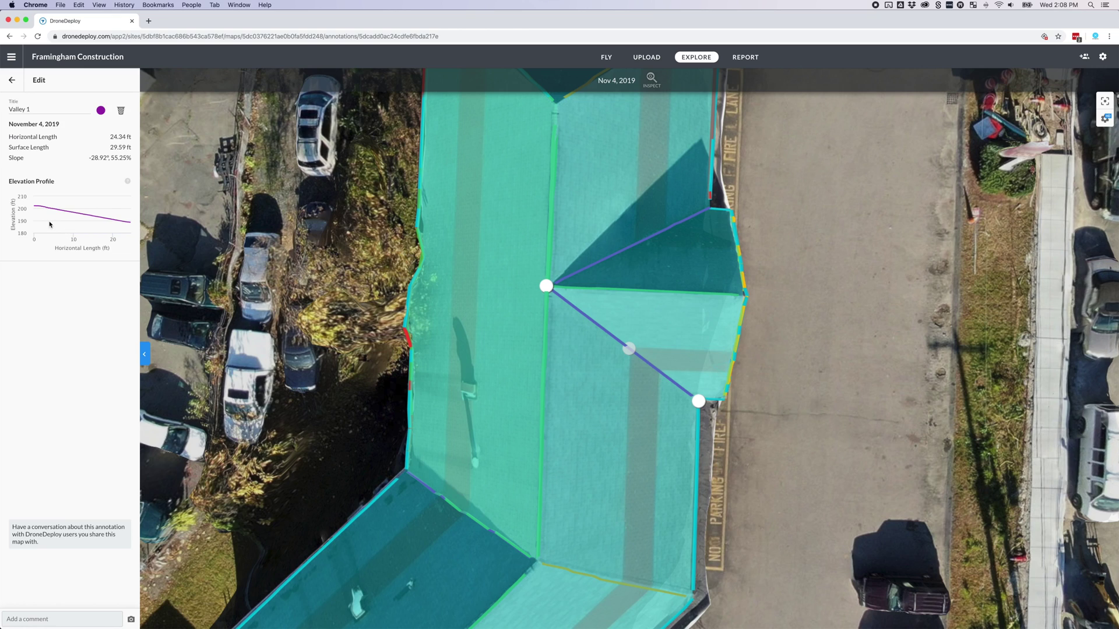
mouse_move(67, 186)
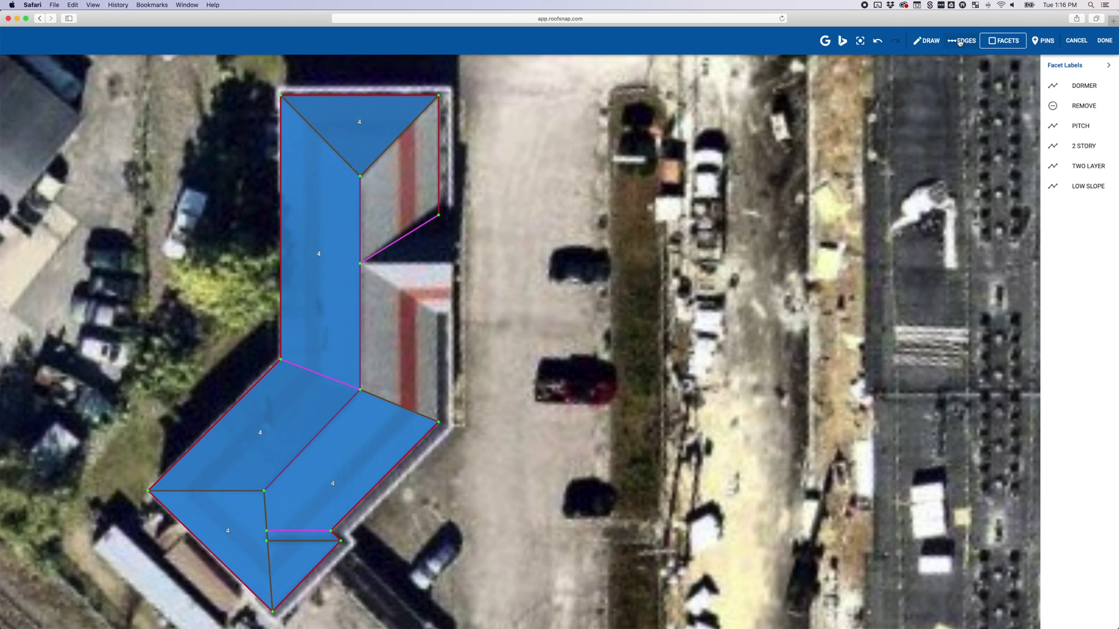
Draw a new edge from the valley corner to the ridge vertex, splitting off the upper right facet.
click(961, 42)
click(927, 40)
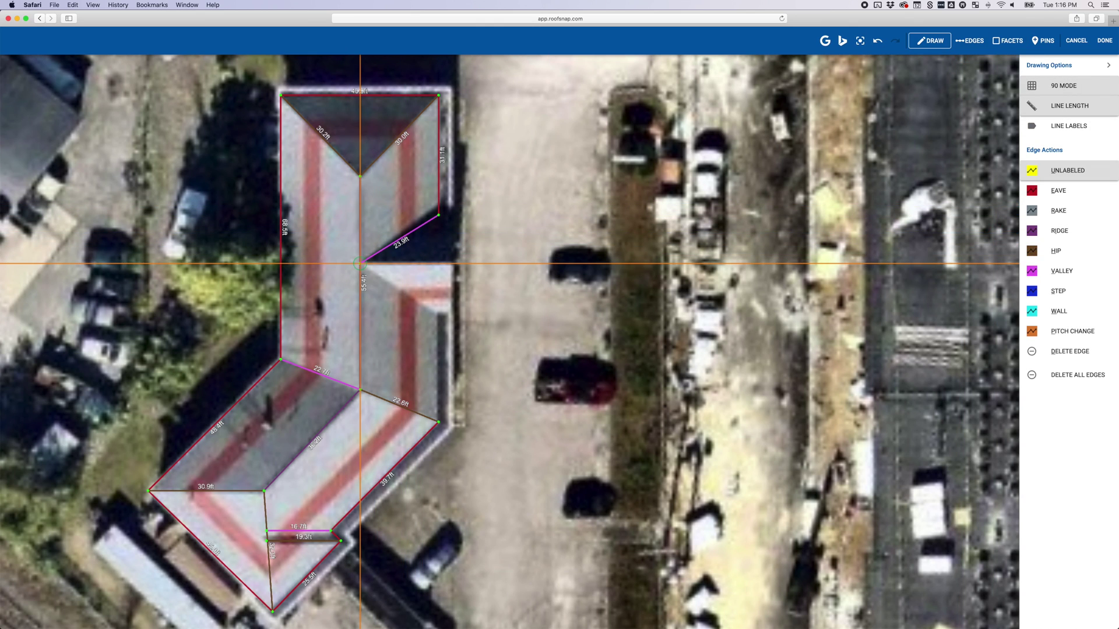
click(360, 264)
click(360, 175)
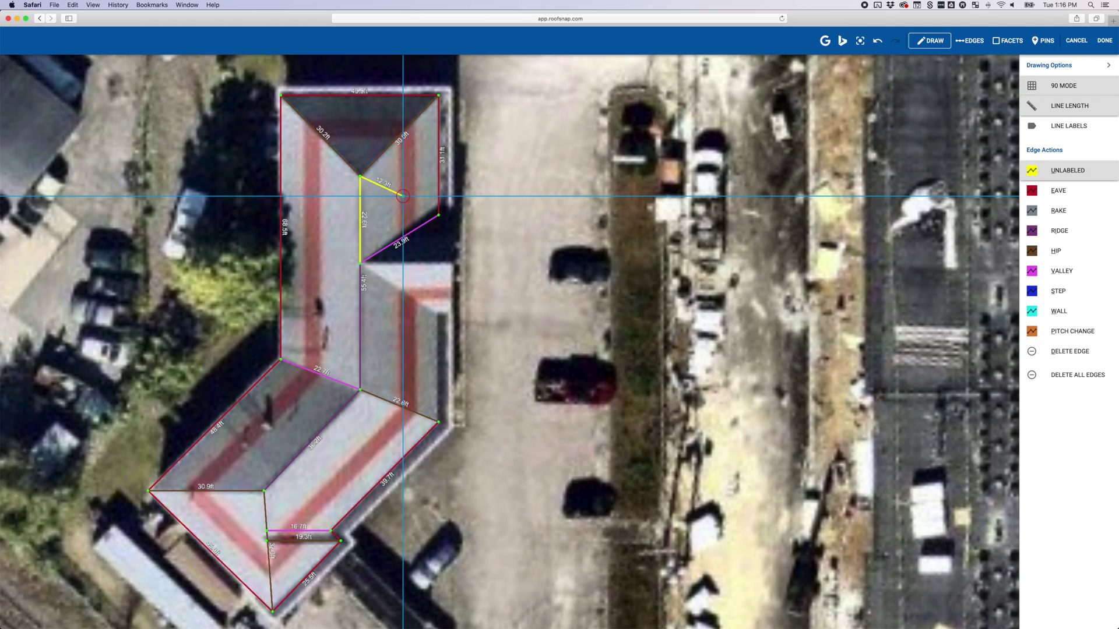
click(998, 41)
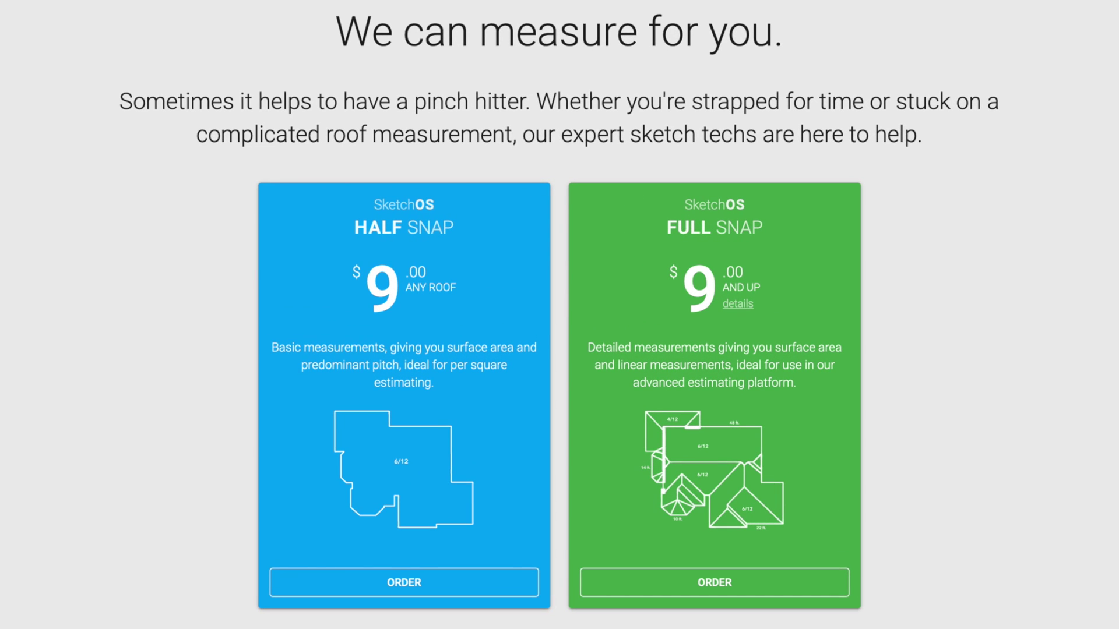
Open the pricing details under the Full Snap price.
click(739, 304)
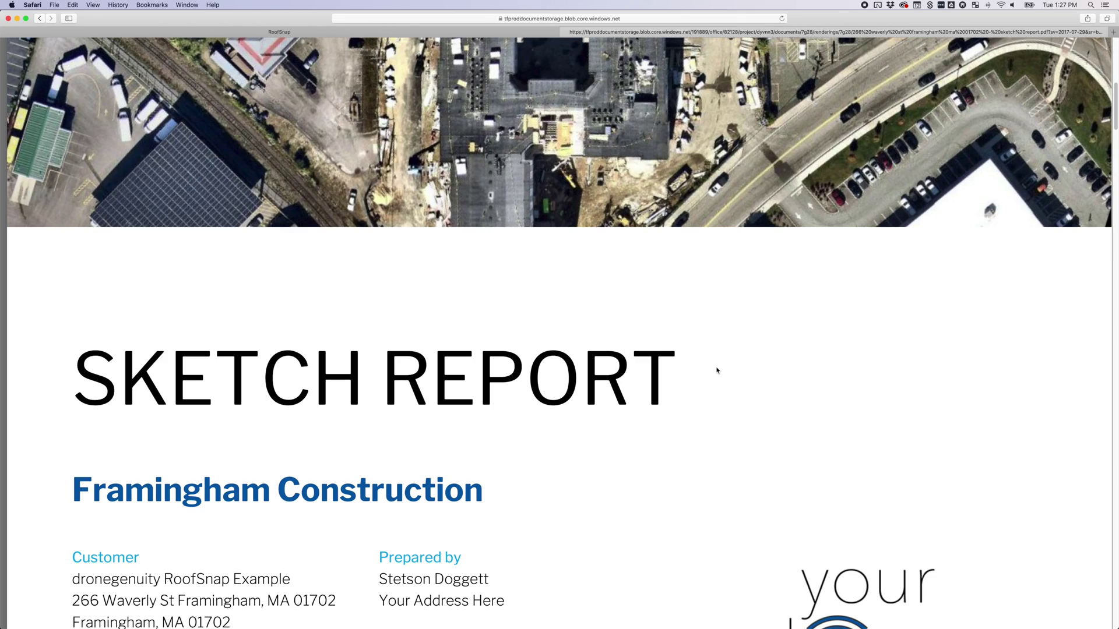
Scroll the sketch report PDF to the L-shaped roof's Area Diagram page.
scroll(717, 371, down, 10)
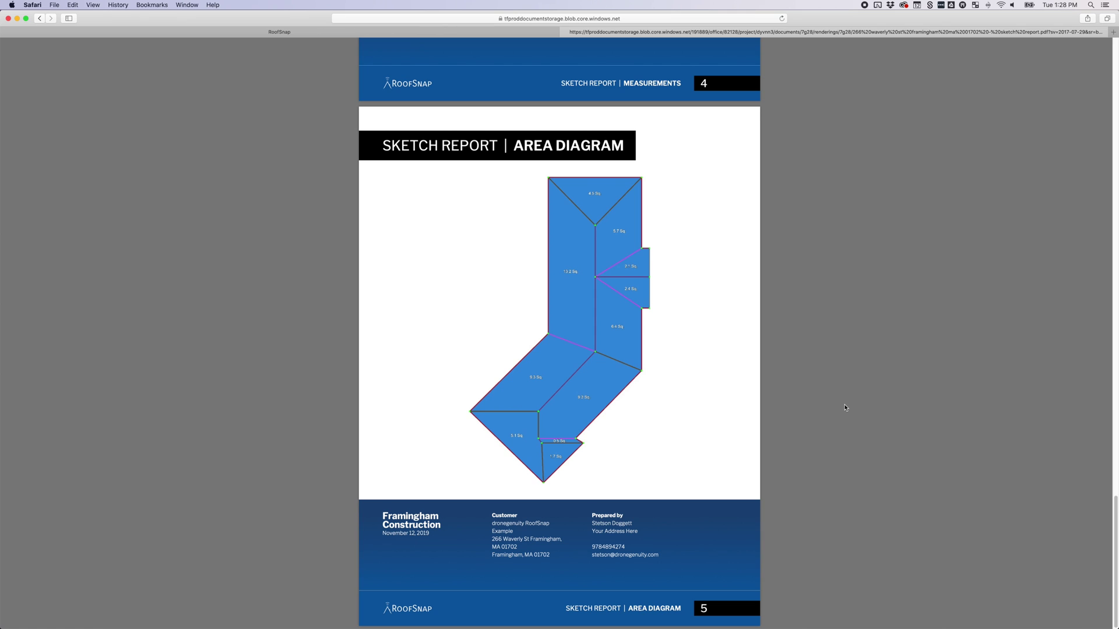
scroll(843, 406, up, 15)
scroll(842, 402, up, 20)
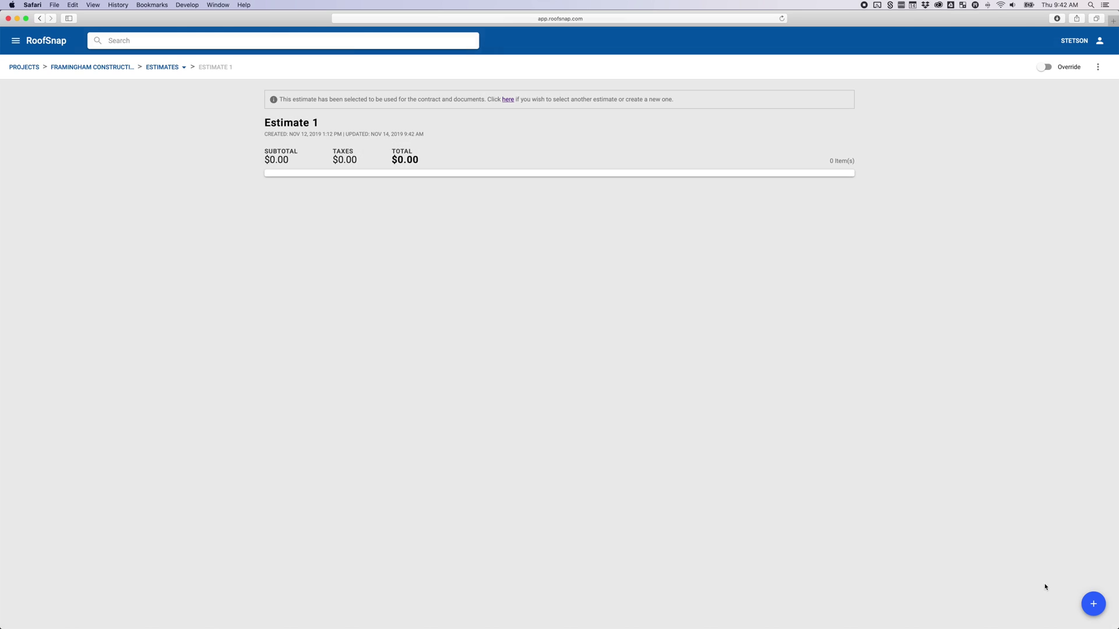
Add material items to Estimate 1, listing only SHINGLES products.
click(1087, 601)
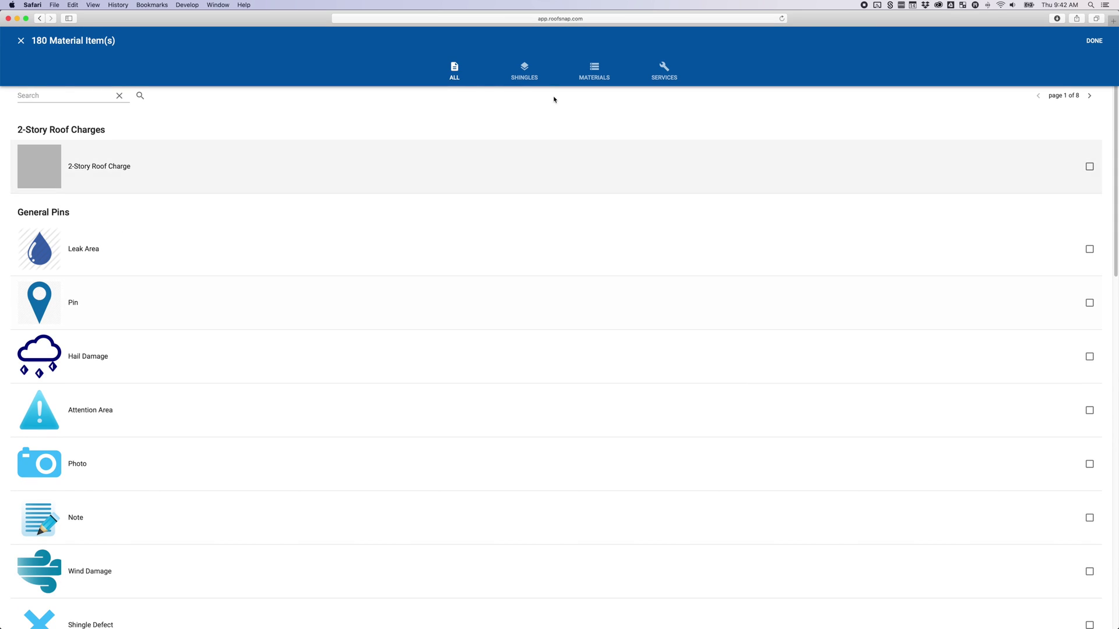
click(541, 75)
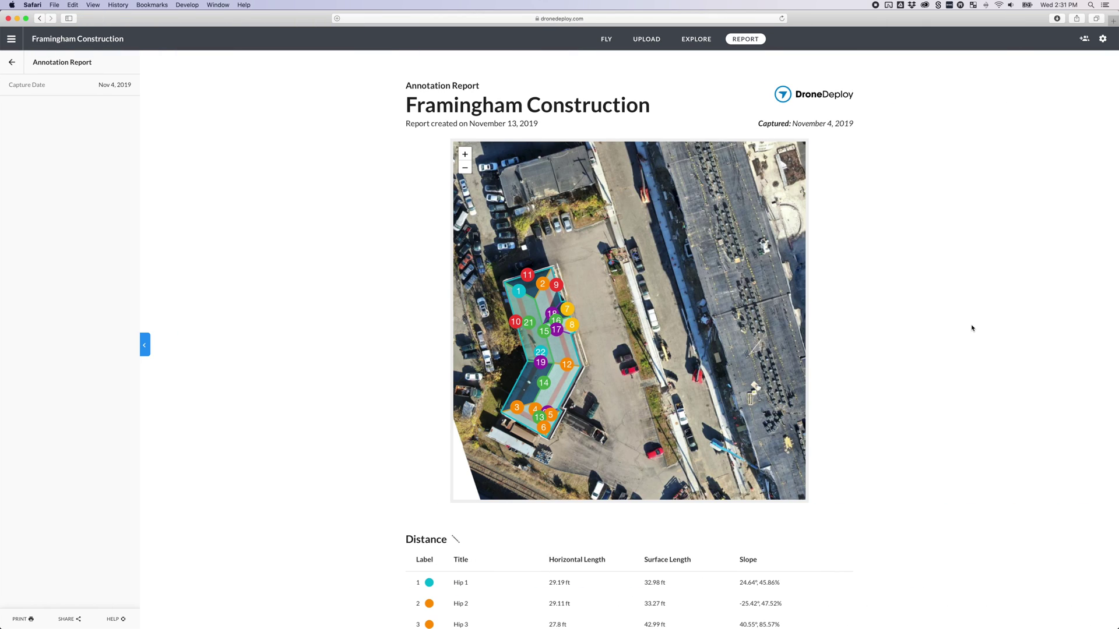
scroll(972, 328, down, 10)
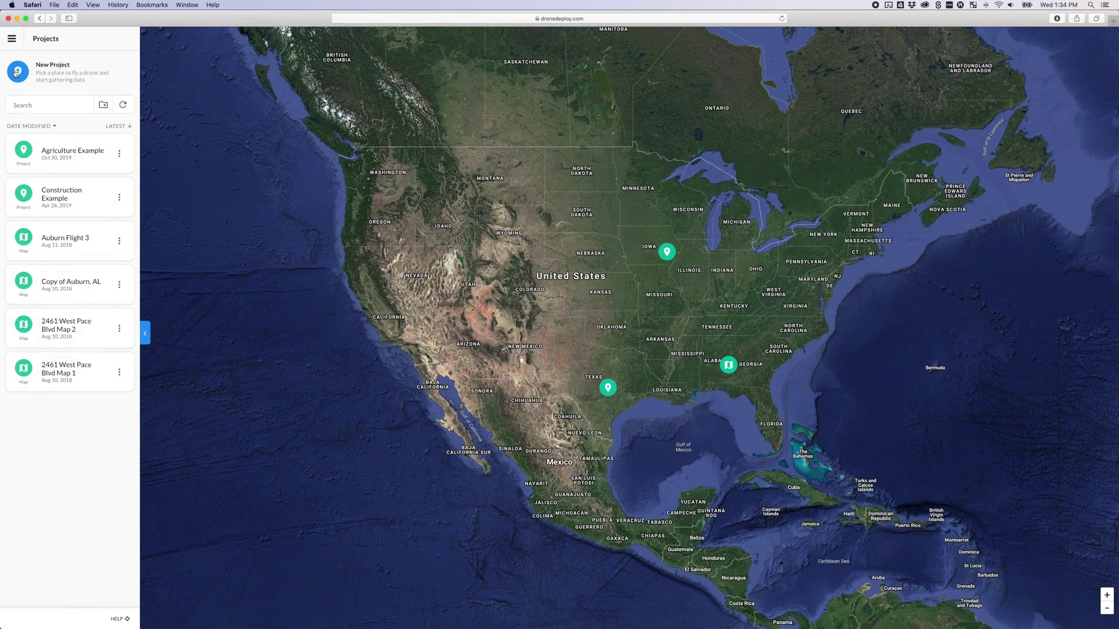
Search the map for 'wav' to jump to the Waverly Street location.
click(17, 72)
text(wav)
key(Return)
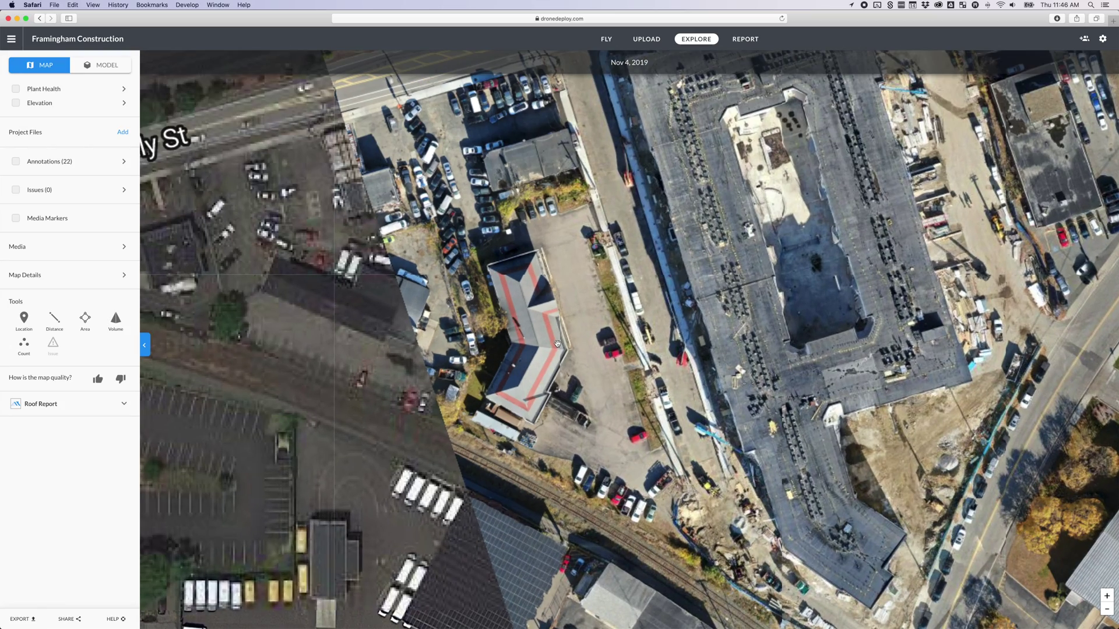
Measure the short hip from the green line's end as a distance line titled Hip 6.
scroll(557, 344, up, 5)
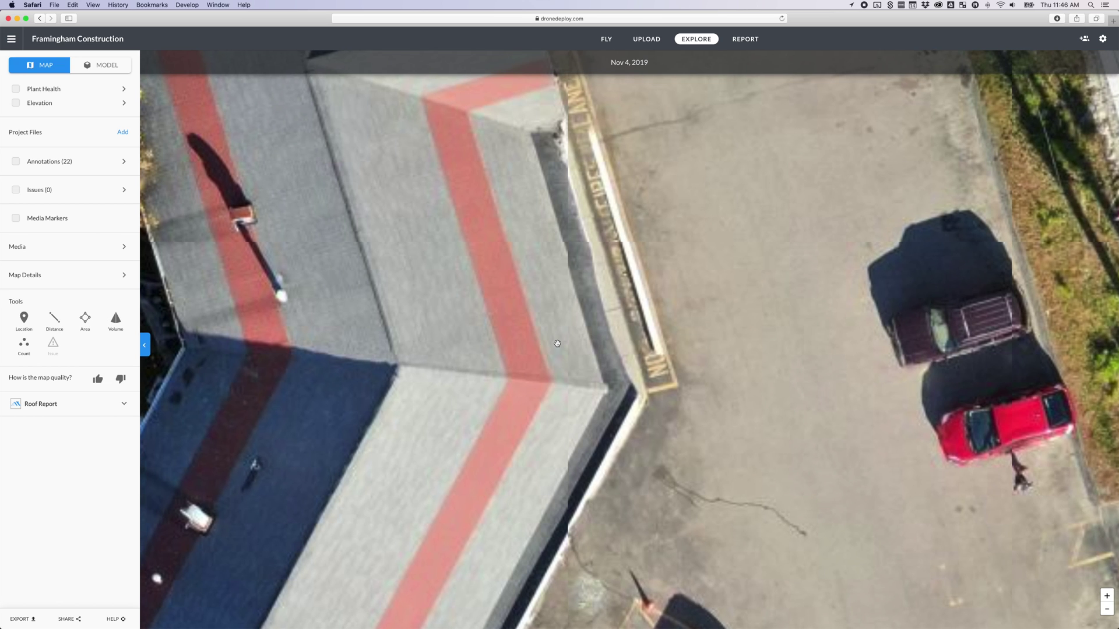
drag(480, 309, 566, 445)
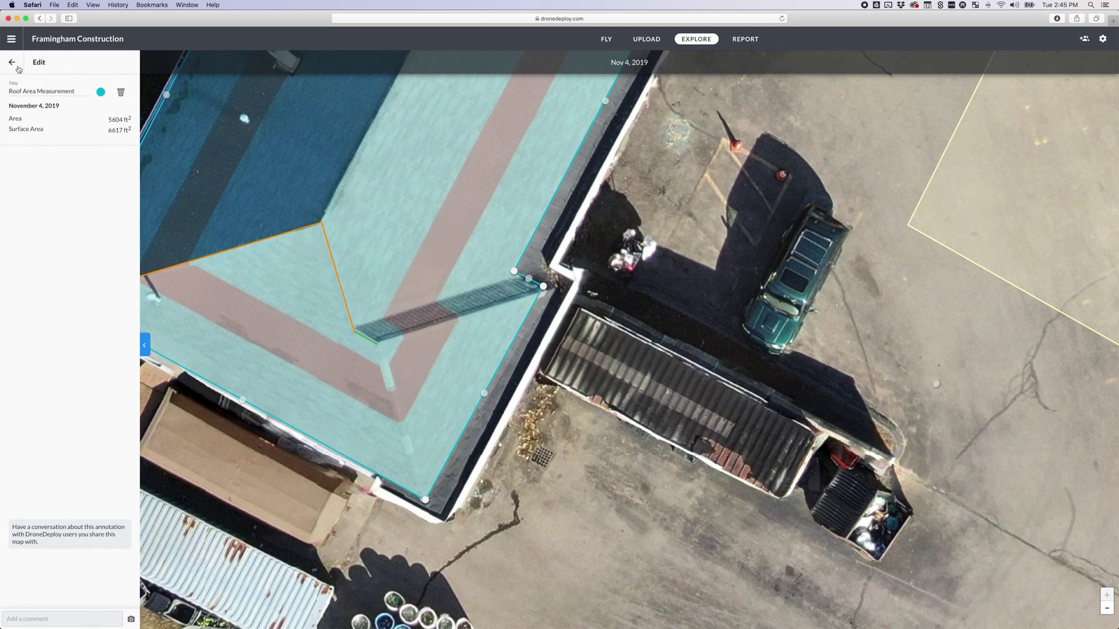
click(13, 62)
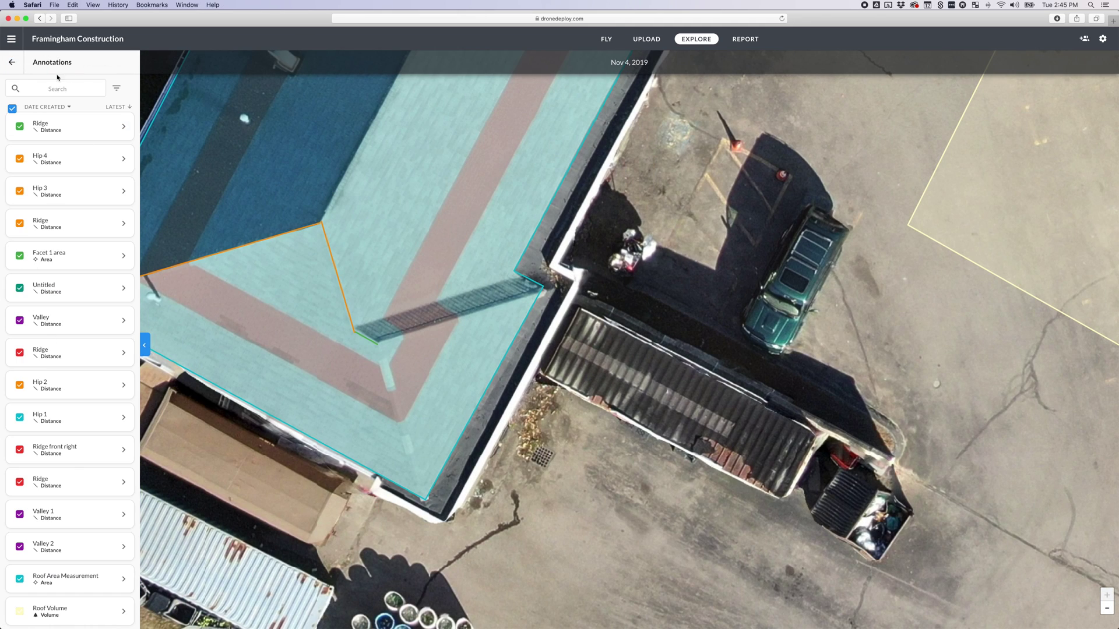
click(12, 64)
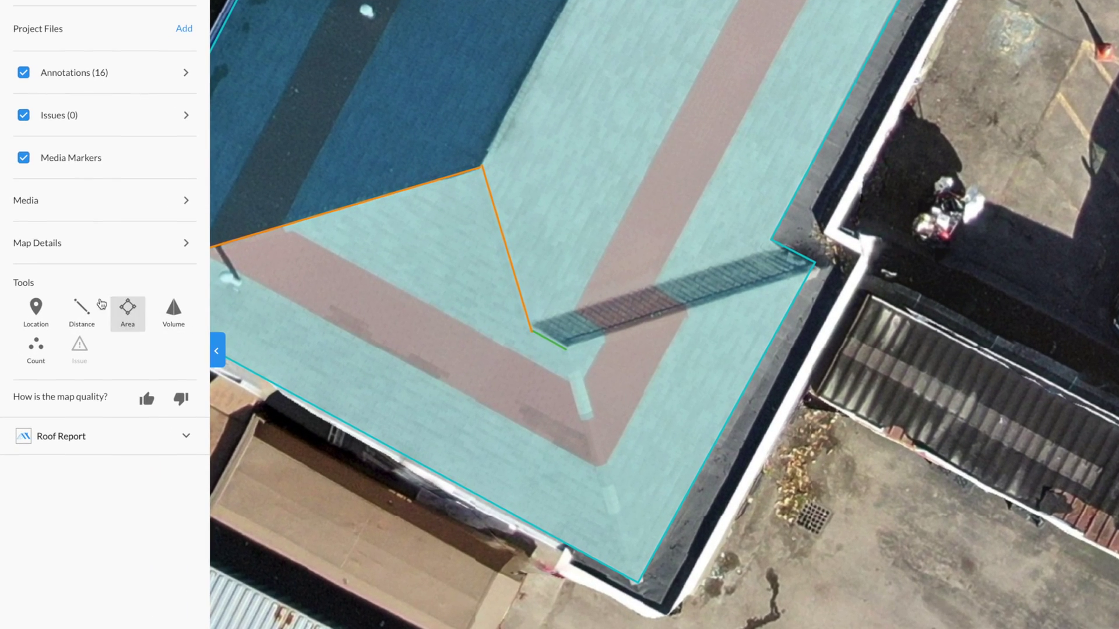
click(54, 318)
click(572, 346)
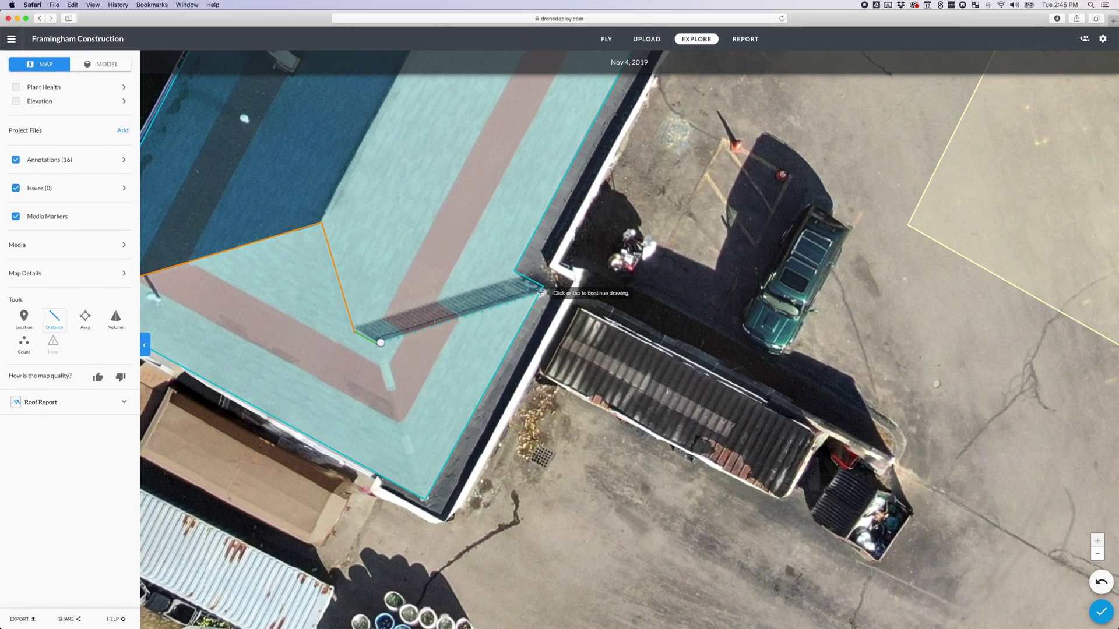
double_click(541, 292)
double_click(49, 89)
key(Return)
Draw the next hip line to its lower end and colour Hip 6 orange.
click(379, 344)
double_click(425, 500)
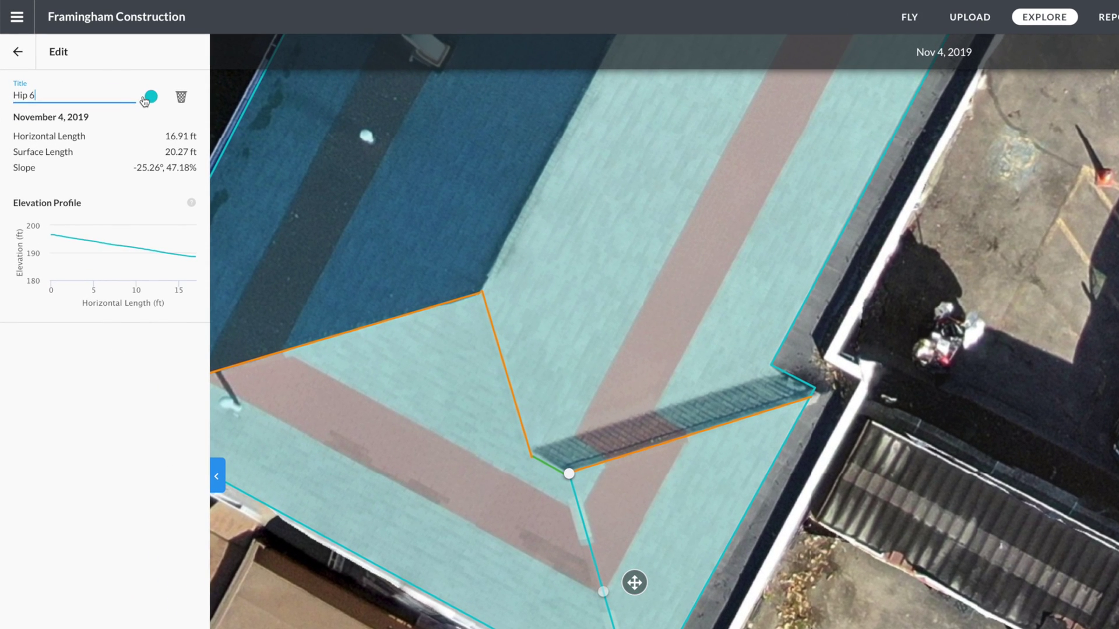
click(101, 92)
click(129, 121)
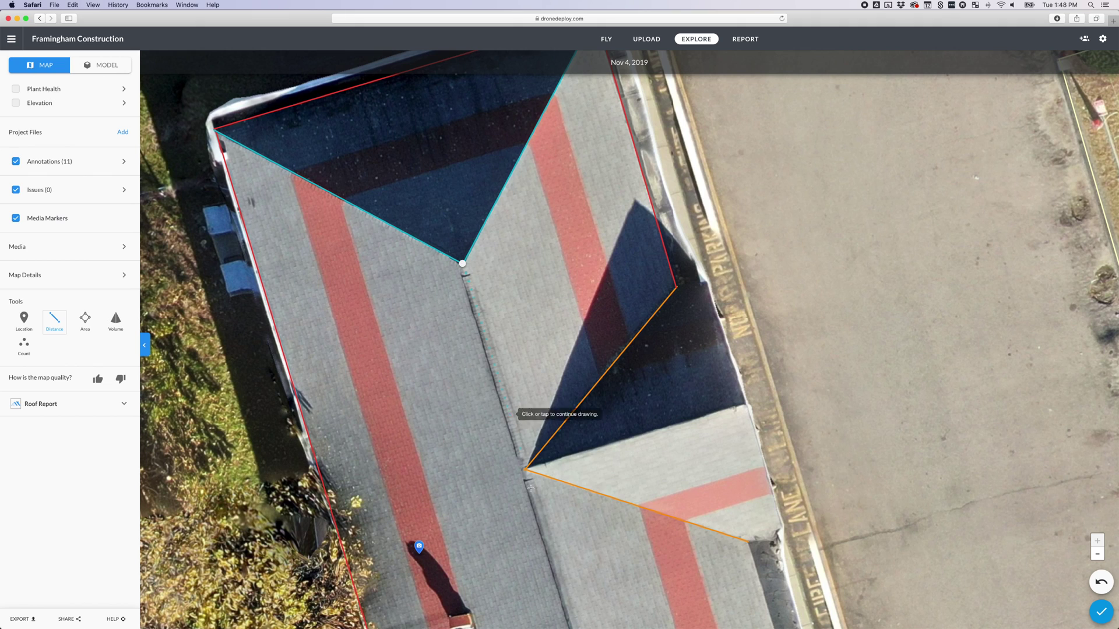
Extend the ridge line to its far end and delete its middle vertices, leaving a straight 55.27 ft line.
click(562, 568)
scroll(560, 563, down, 4)
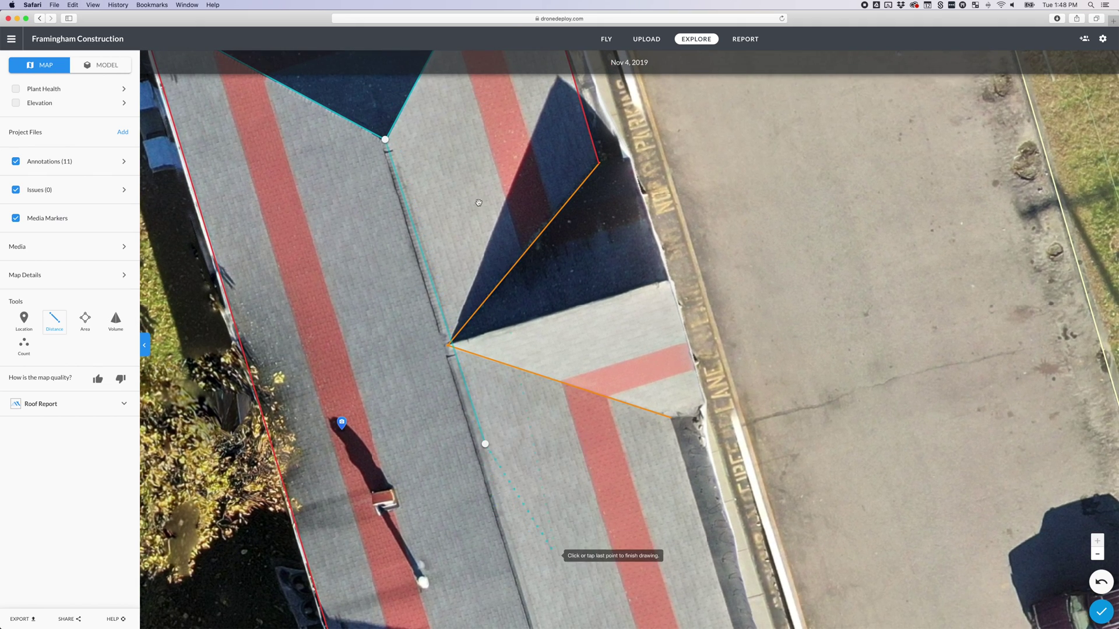
drag(478, 203, 452, 148)
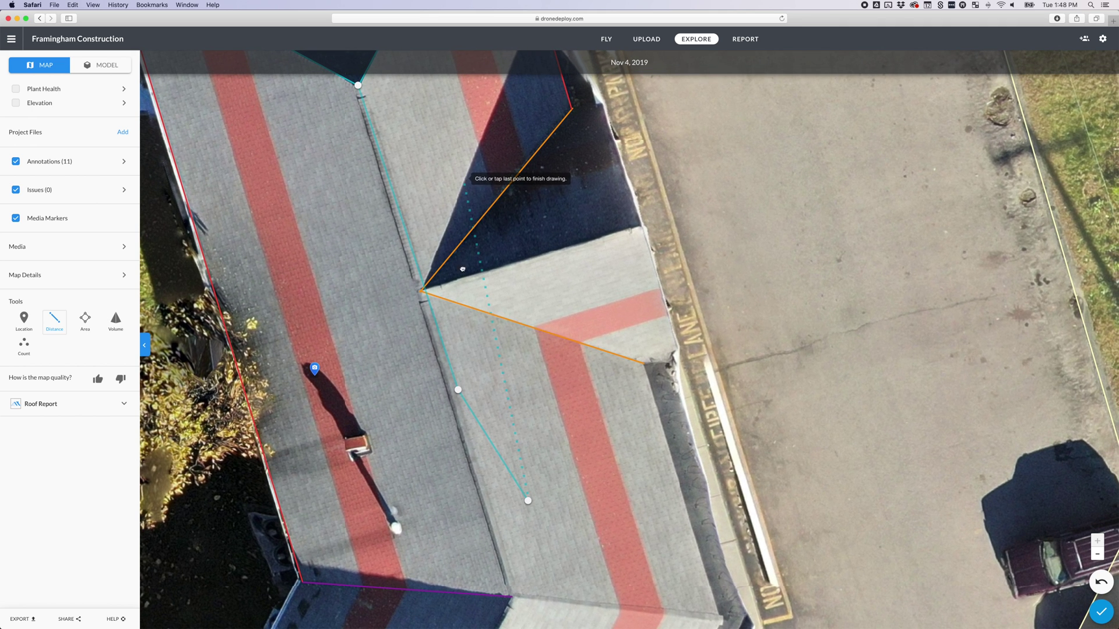
click(511, 598)
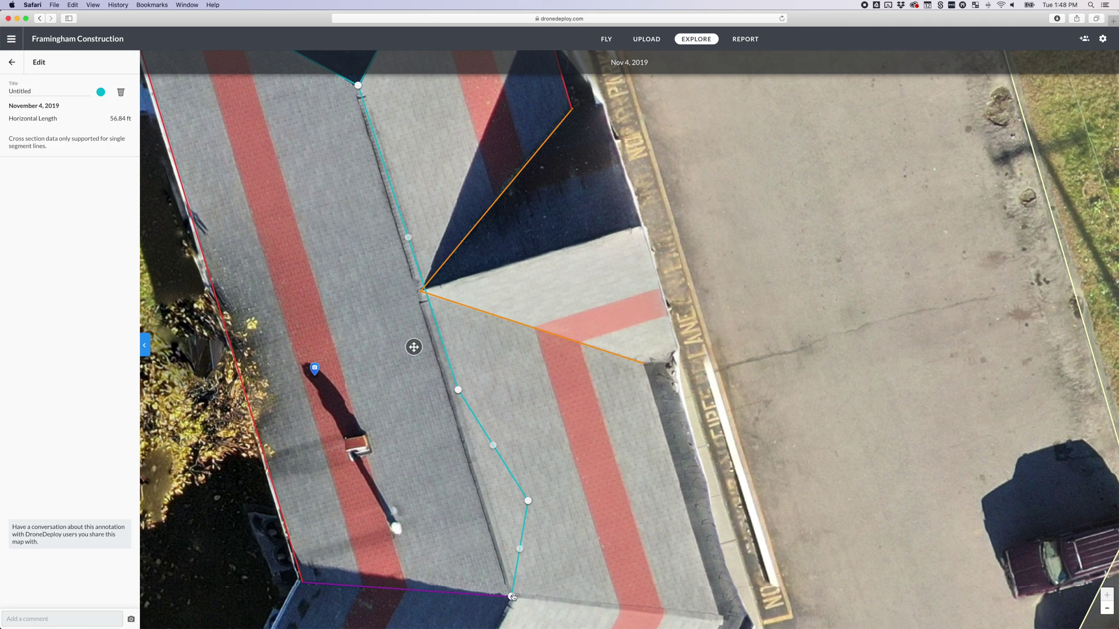
click(528, 502)
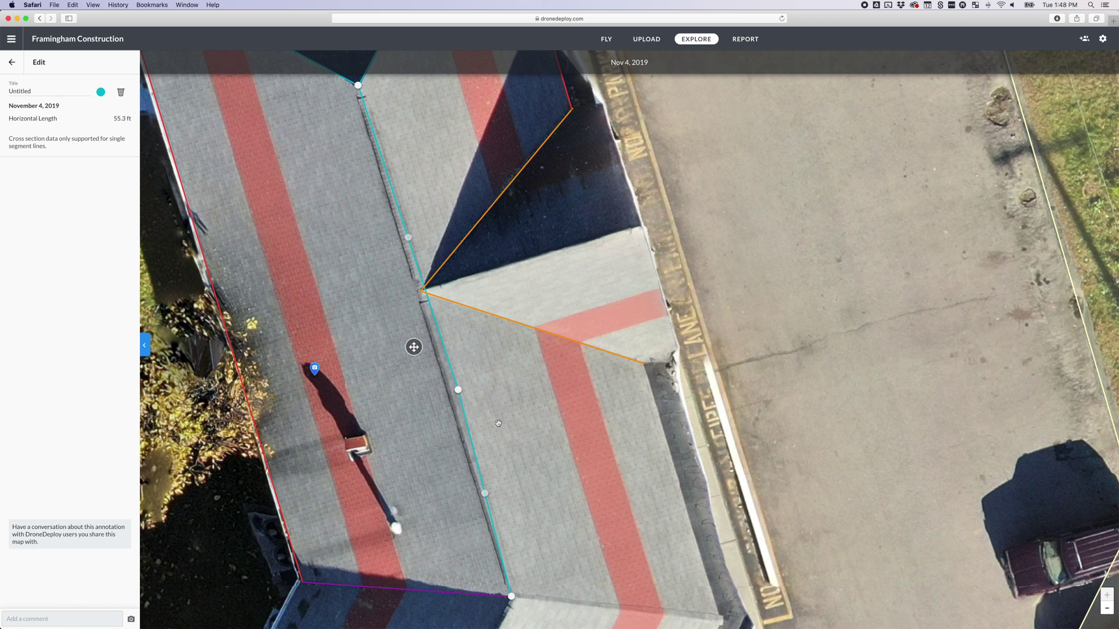
click(458, 390)
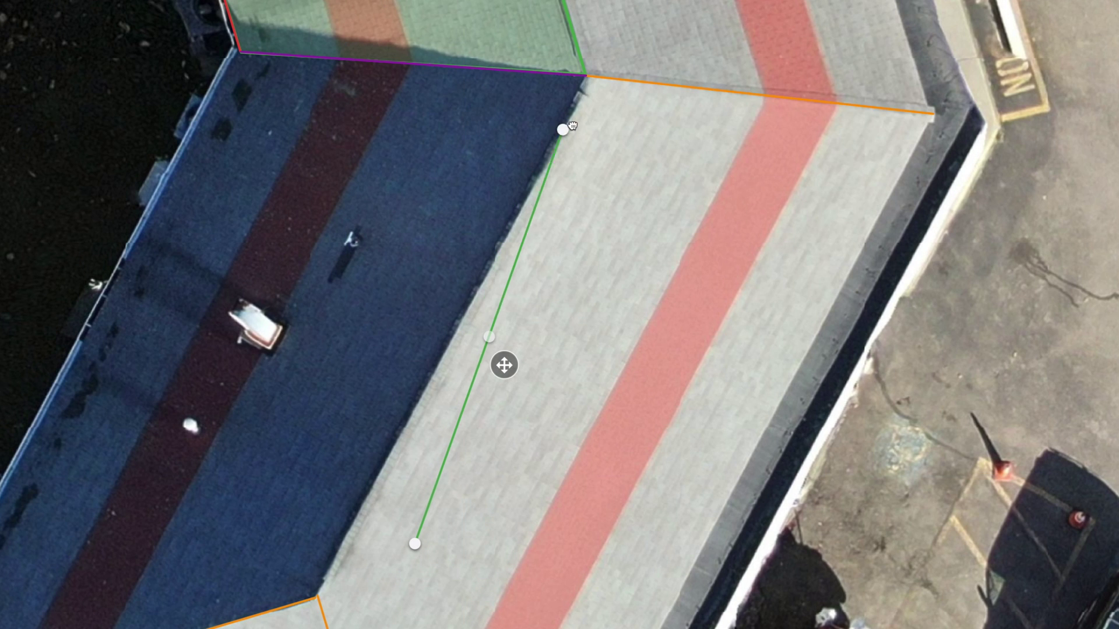
Drag the green line's top and bottom vertices onto the upper and lower orange junctions.
drag(572, 126, 586, 75)
drag(415, 548, 315, 603)
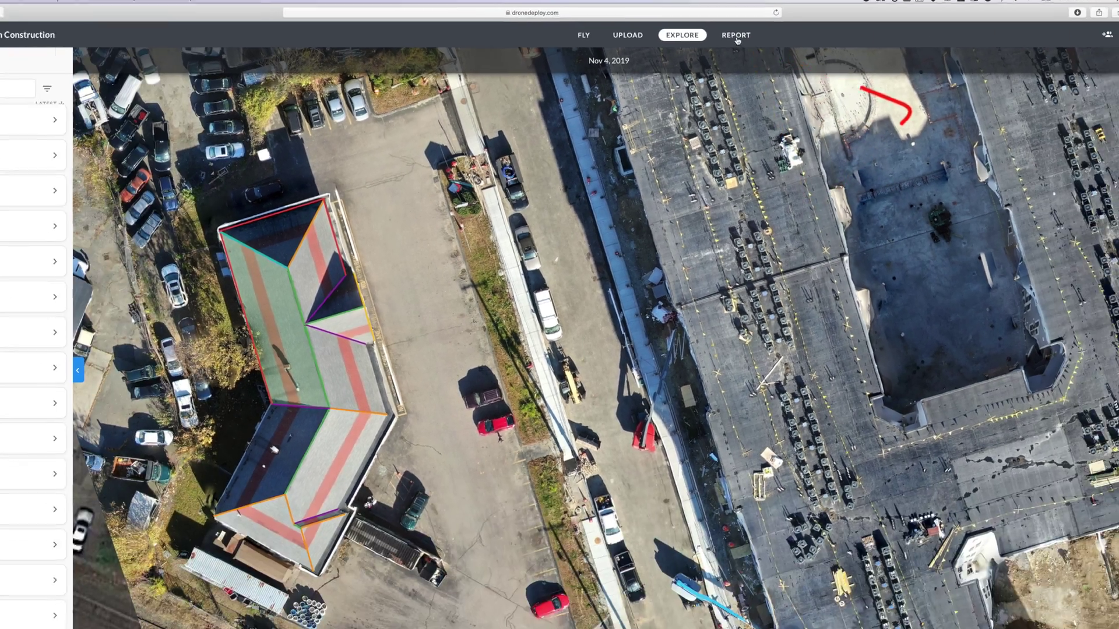
Review the Annotation Report's distance table, then filter the App Market to Agriculture apps.
click(698, 24)
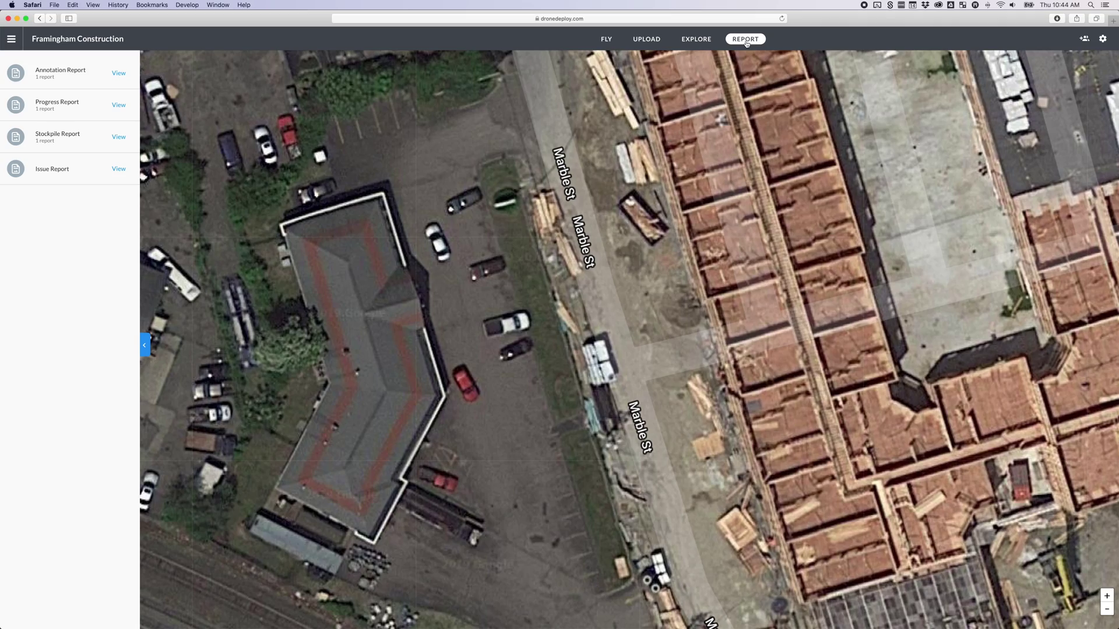
click(119, 72)
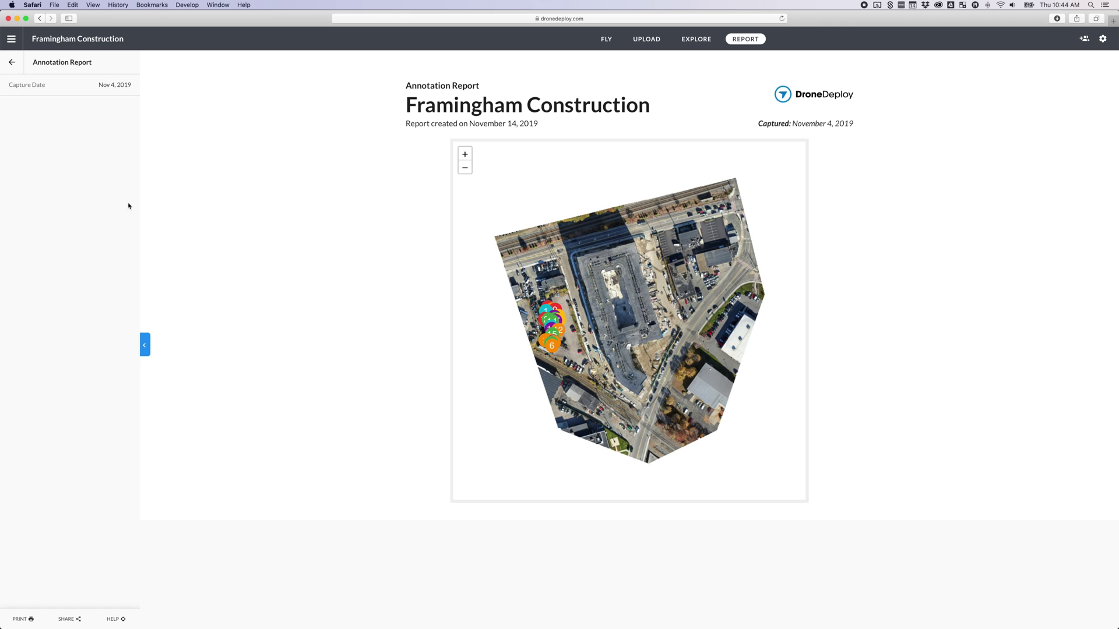
scroll(973, 383, down, 10)
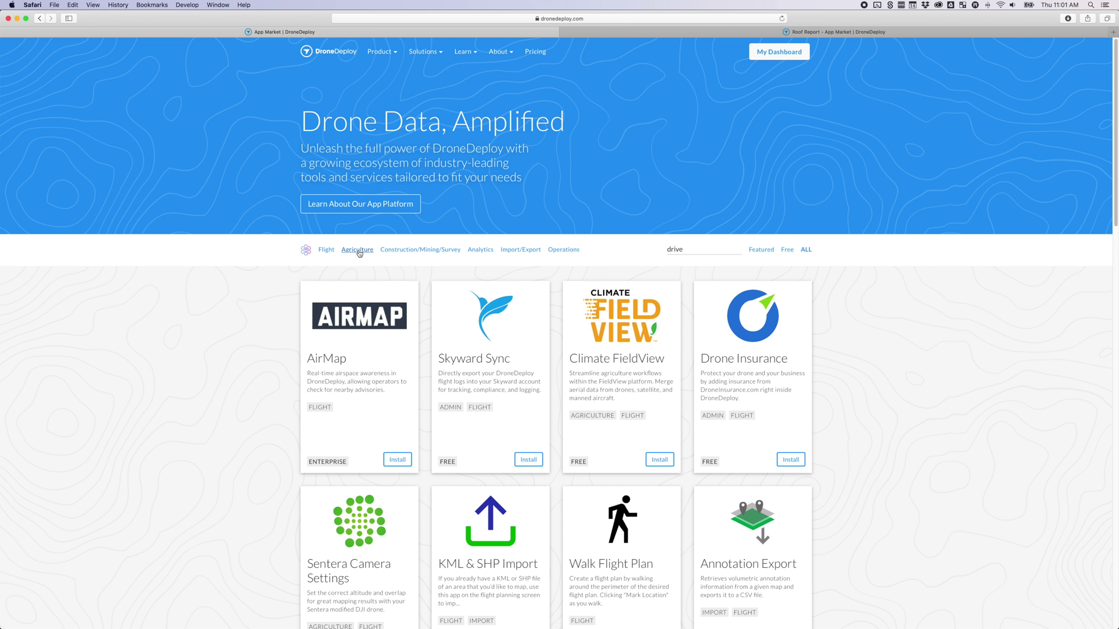
click(359, 252)
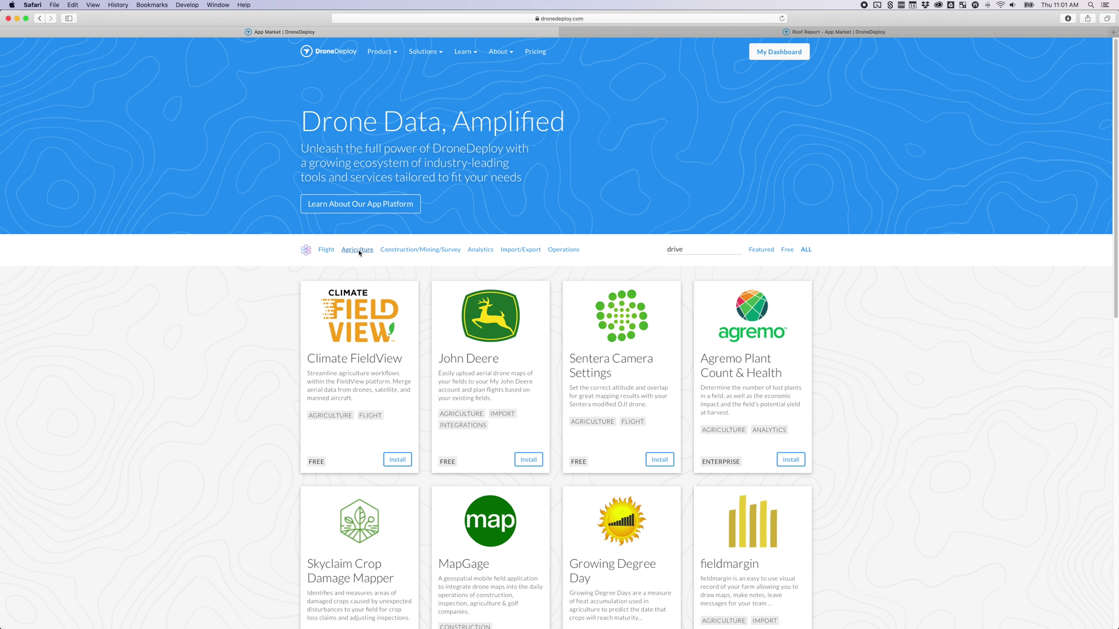
Filter the App Market by Construction and Analytics, then open the Roof Report app page.
click(388, 251)
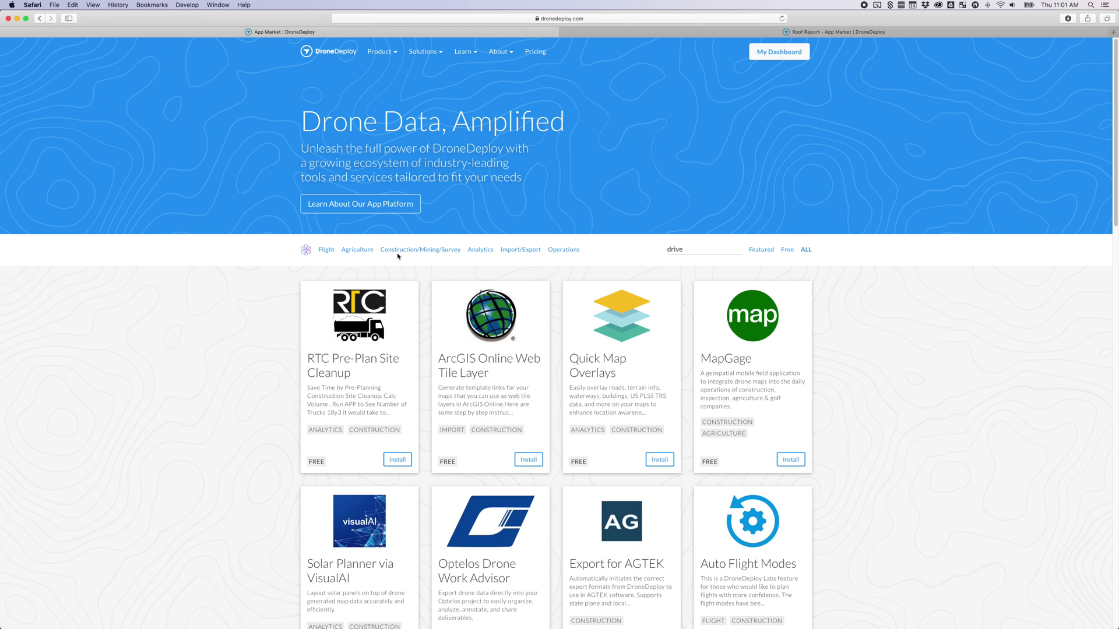
click(480, 251)
scroll(479, 379, down, 3)
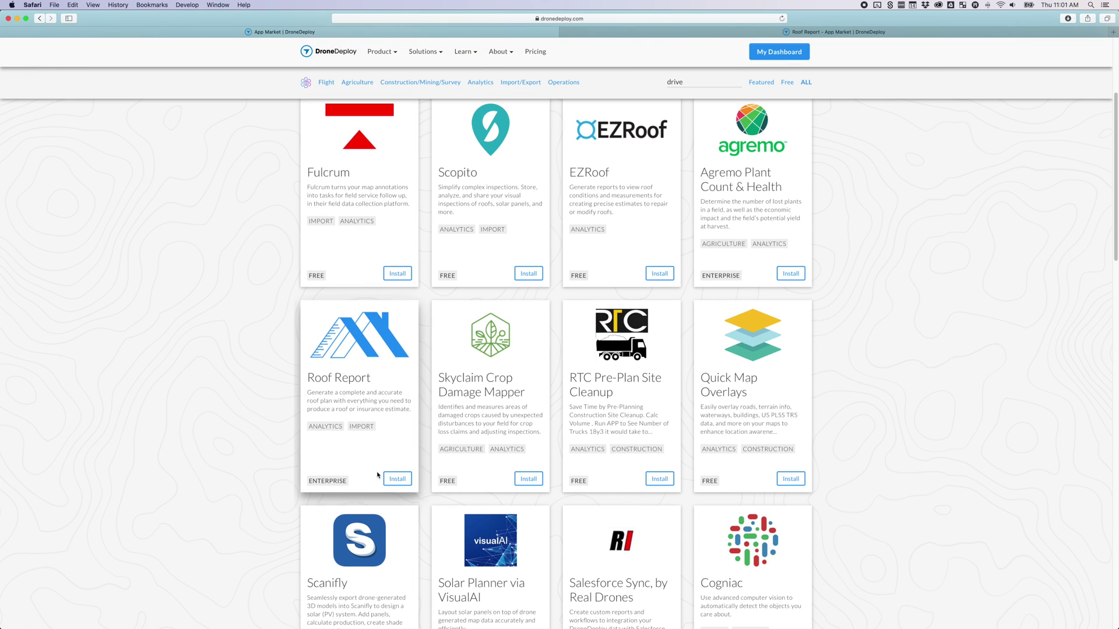
click(374, 418)
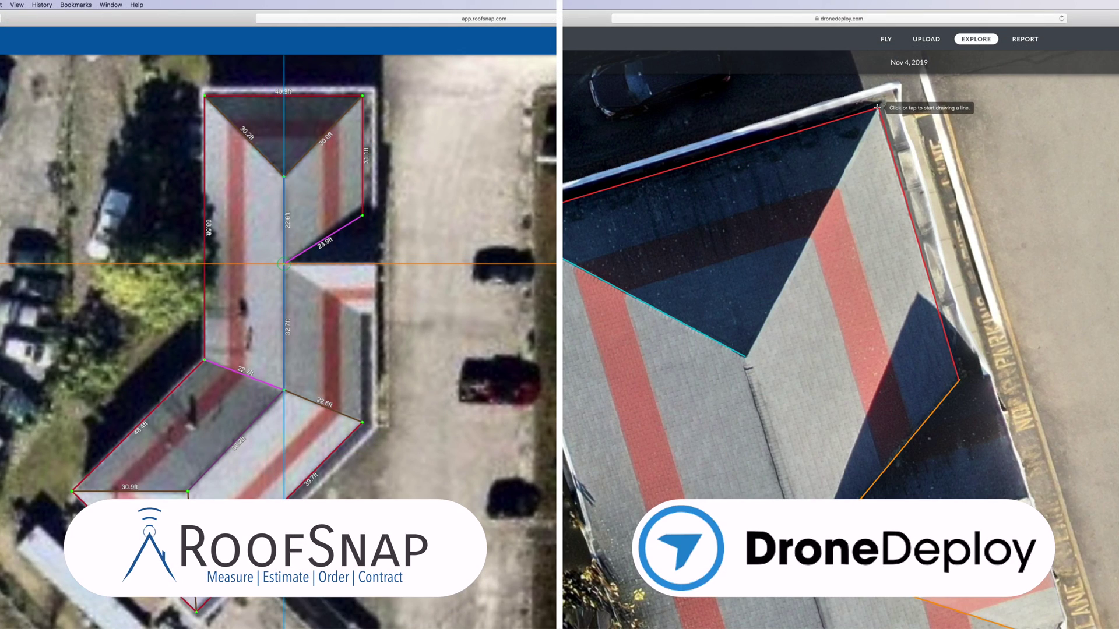
Start a yellow edge at RoofSnap's ridge junction and draw DroneDeploy's cyan corner-to-valley distance line.
click(284, 264)
click(876, 107)
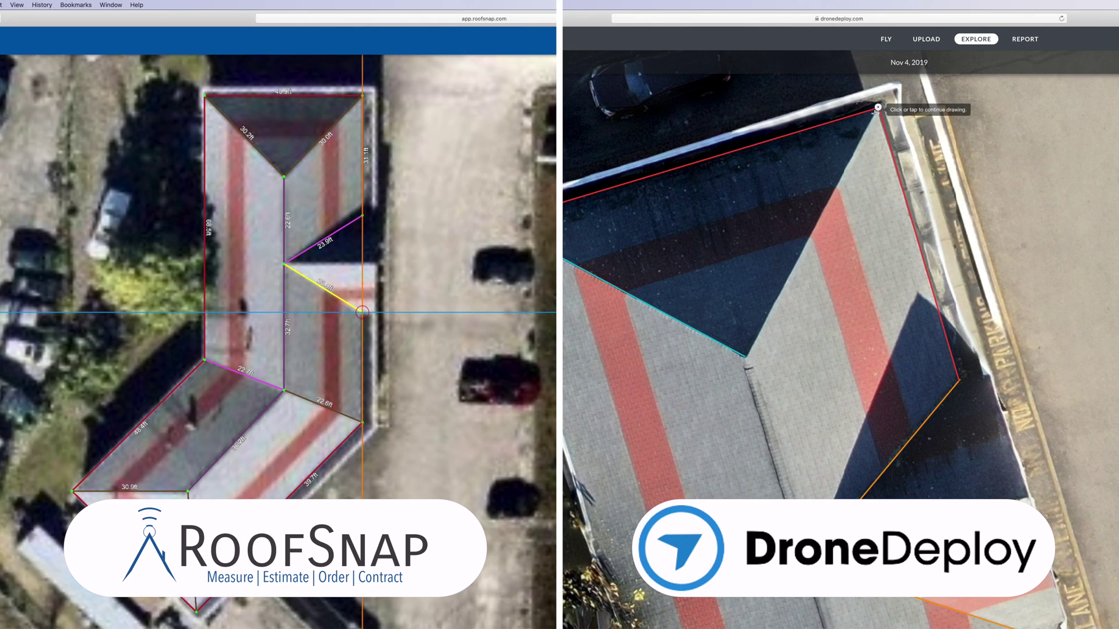
click(745, 356)
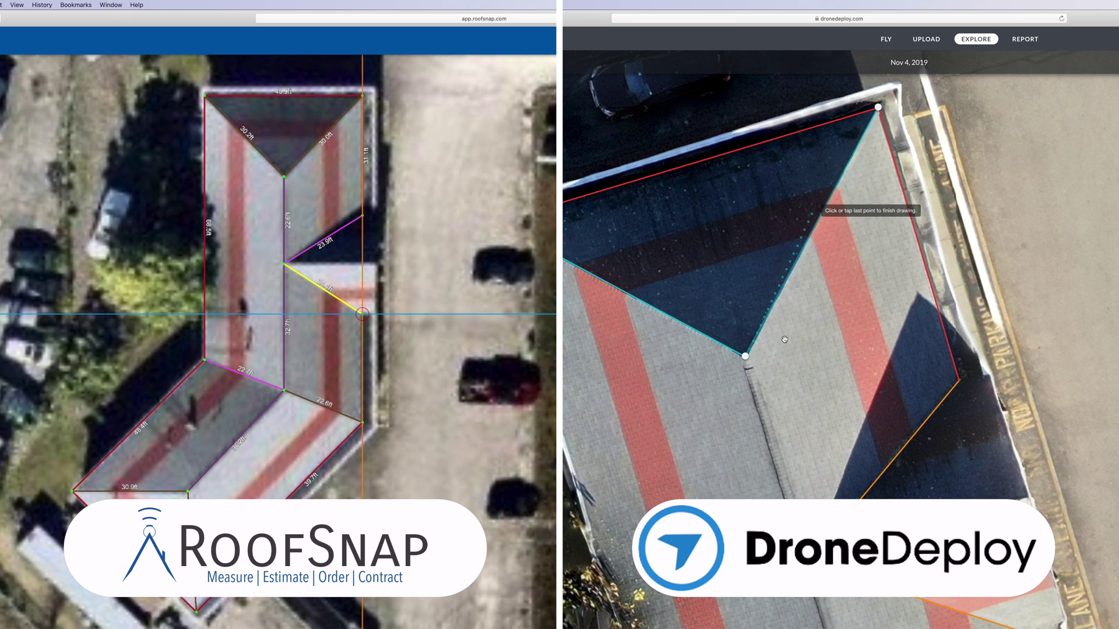
click(745, 356)
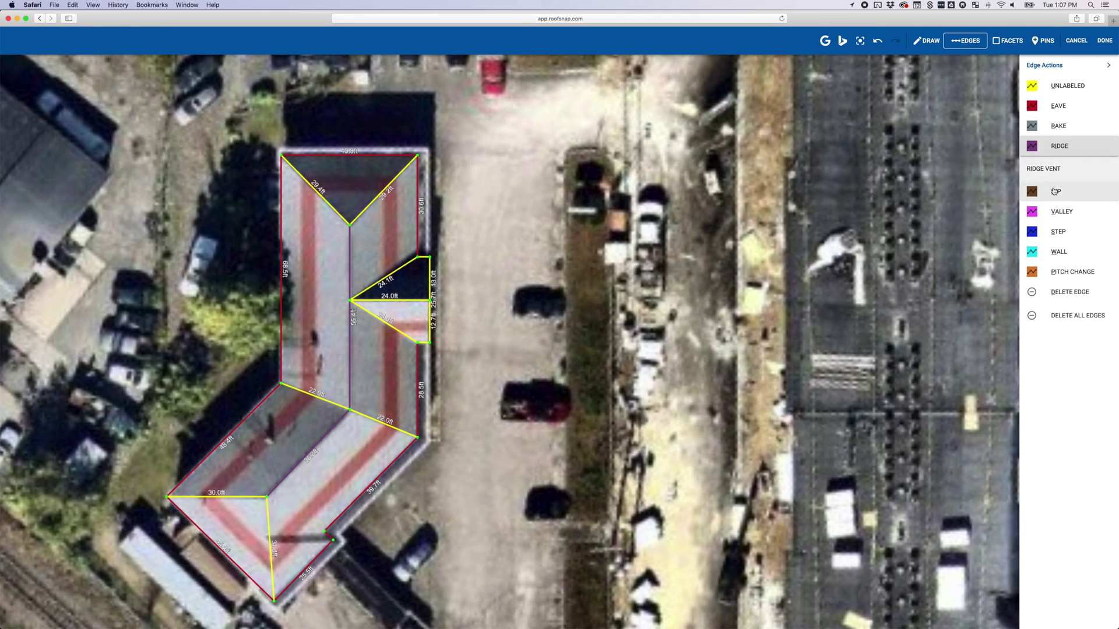
Label the 29.4ft edge as a brown hip.
click(207, 255)
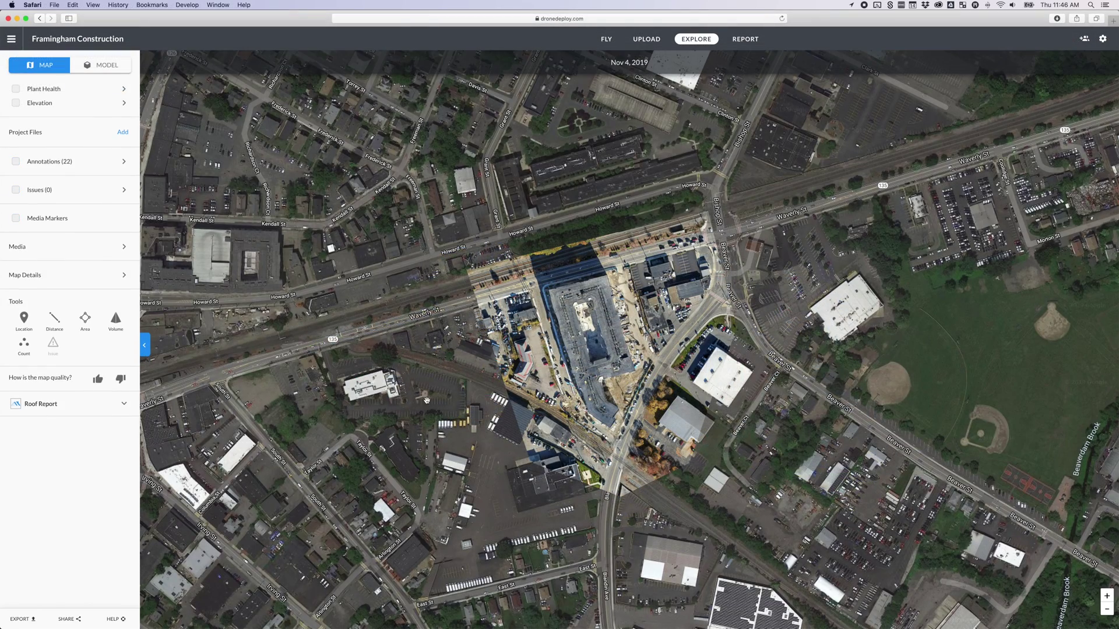
Check Valley 1's 24.34 ft measurement, then view Construction Example's Remaining Asphalt Area.
scroll(521, 368, up, 5)
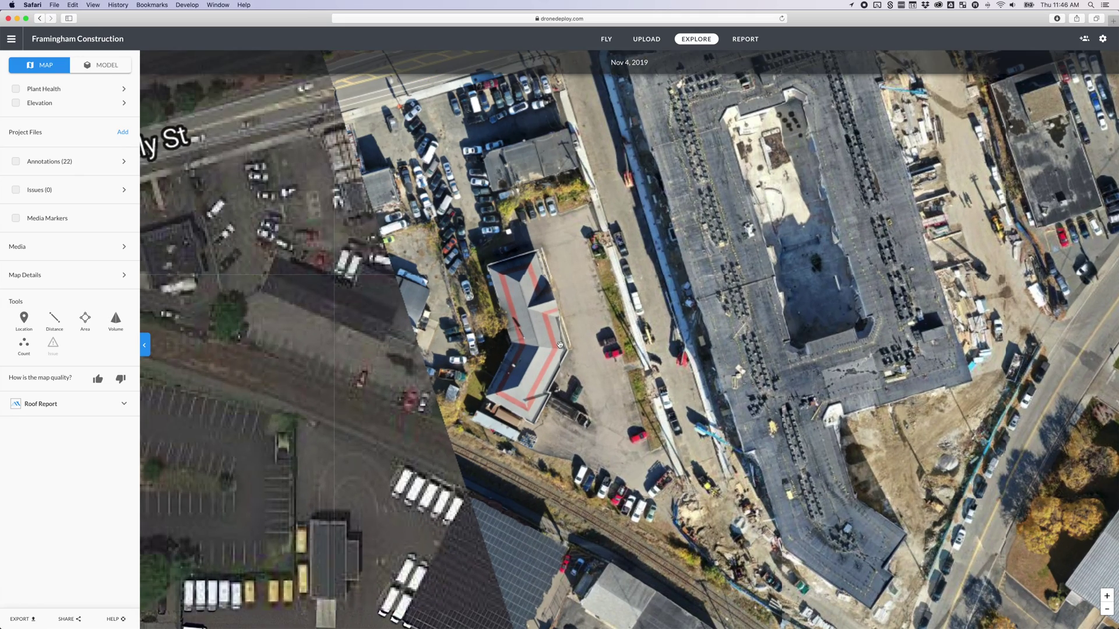
scroll(557, 343, up, 5)
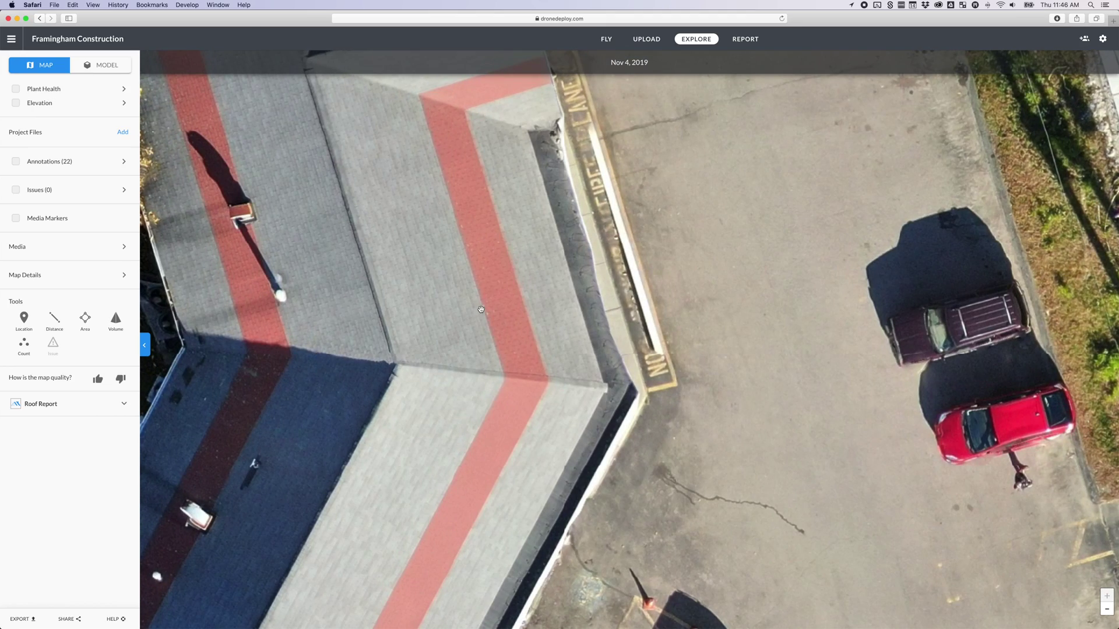
drag(481, 310, 531, 329)
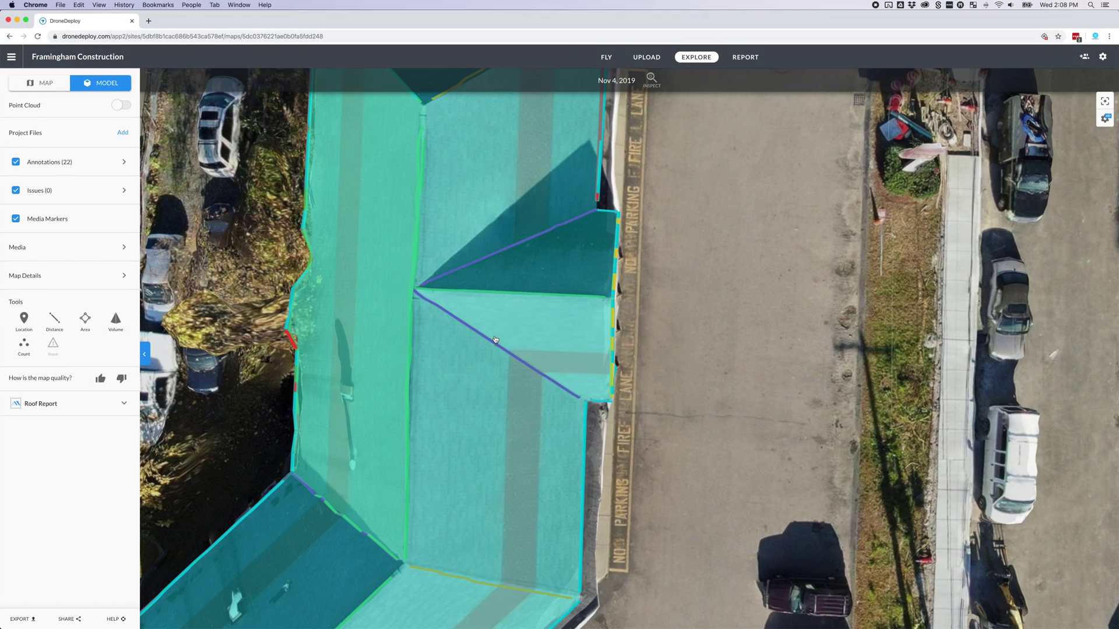
click(494, 344)
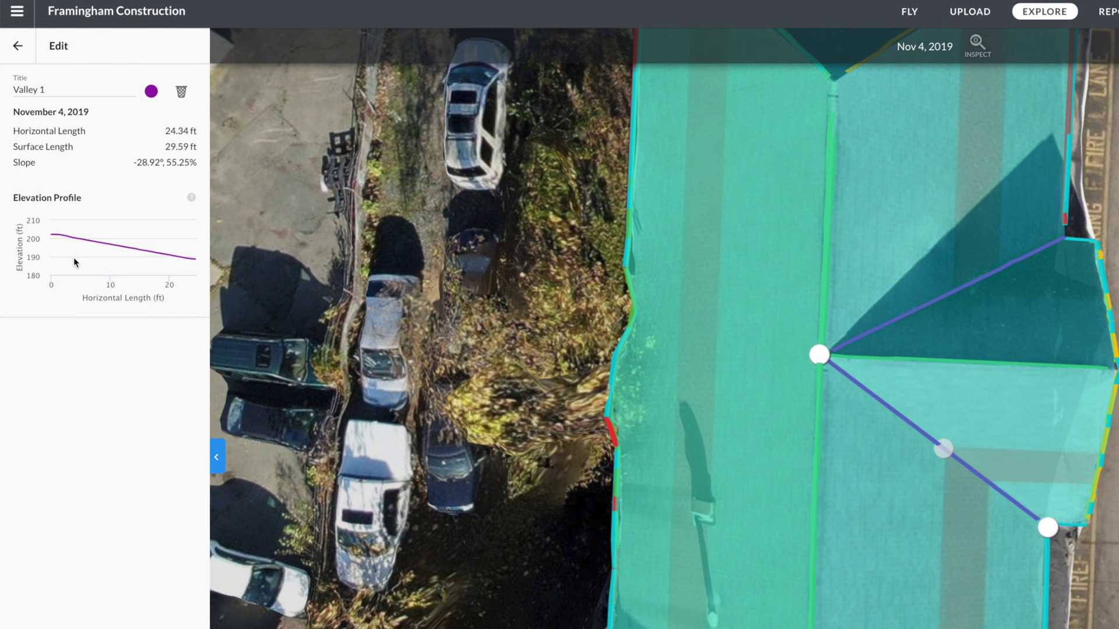
mouse_move(39, 211)
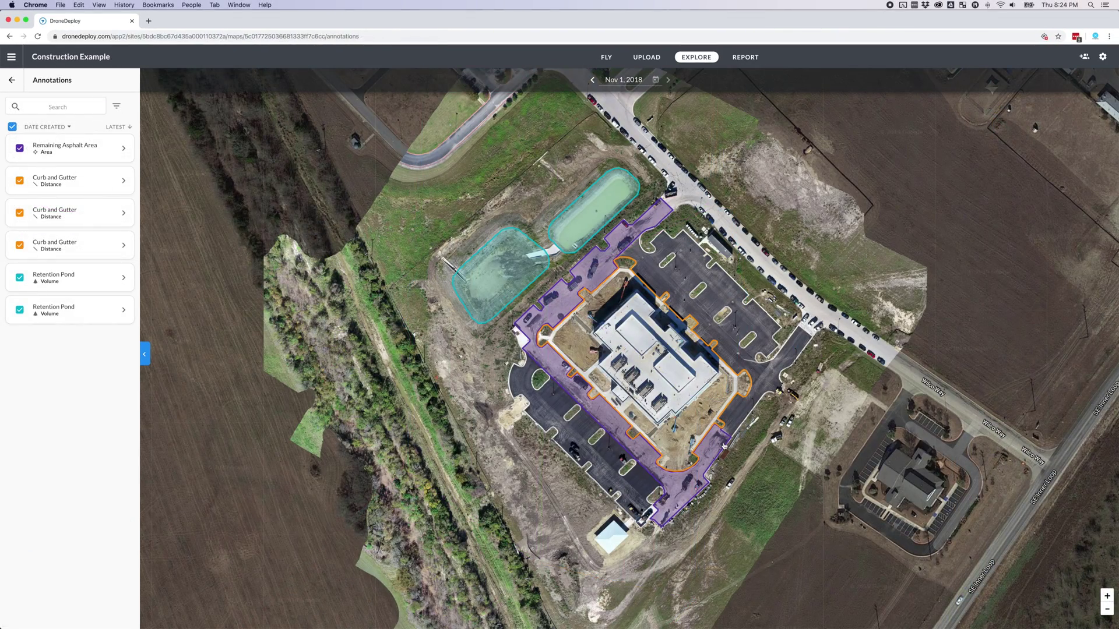
click(724, 446)
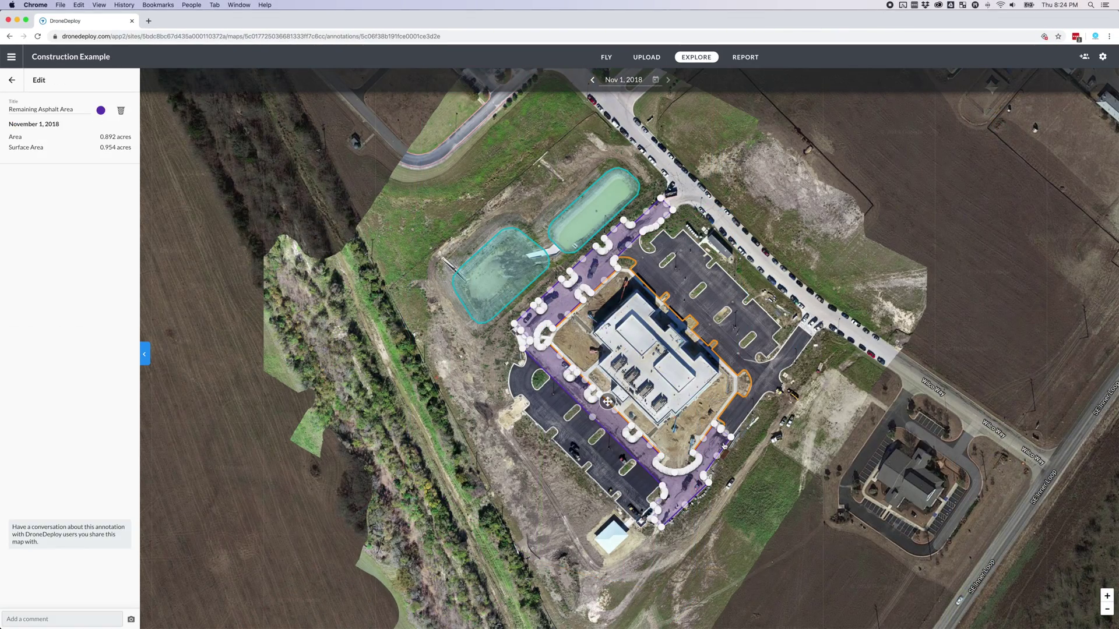
View the Curb and Gutter line and Retention Pond area annotations.
click(730, 406)
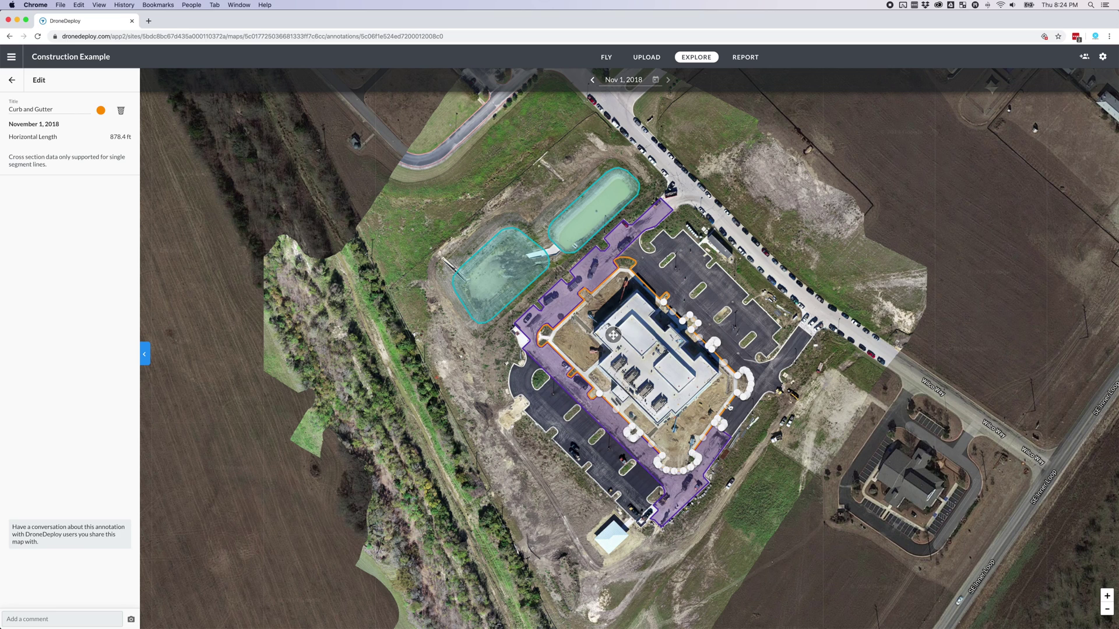
click(603, 217)
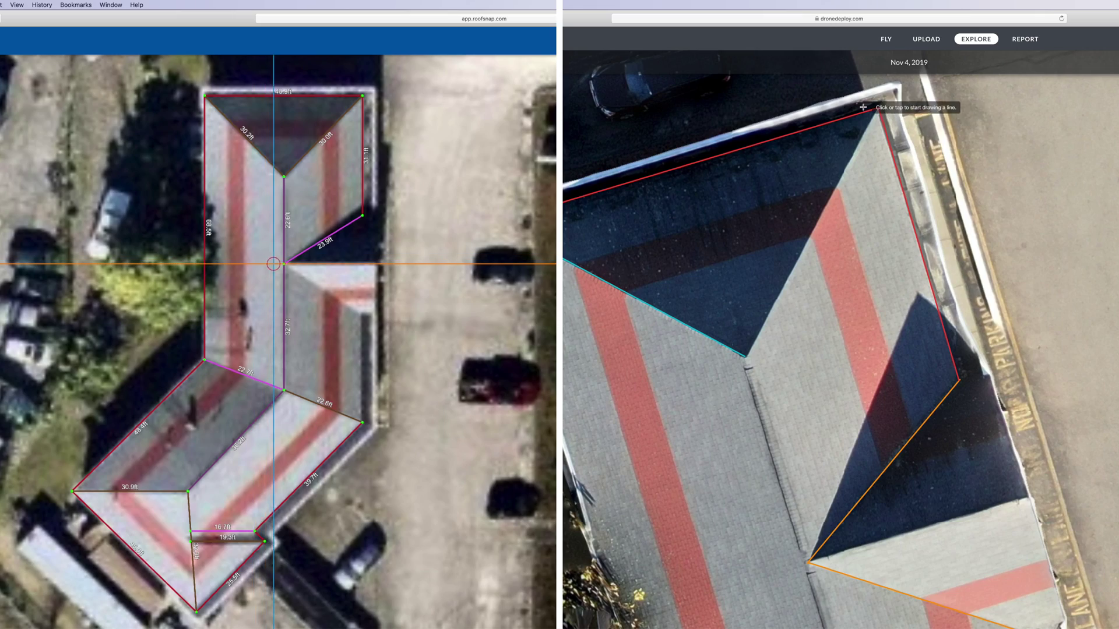
Add a 22.7ft yellow edge down the inner corner and DroneDeploy's cyan corner-to-valley line.
click(283, 264)
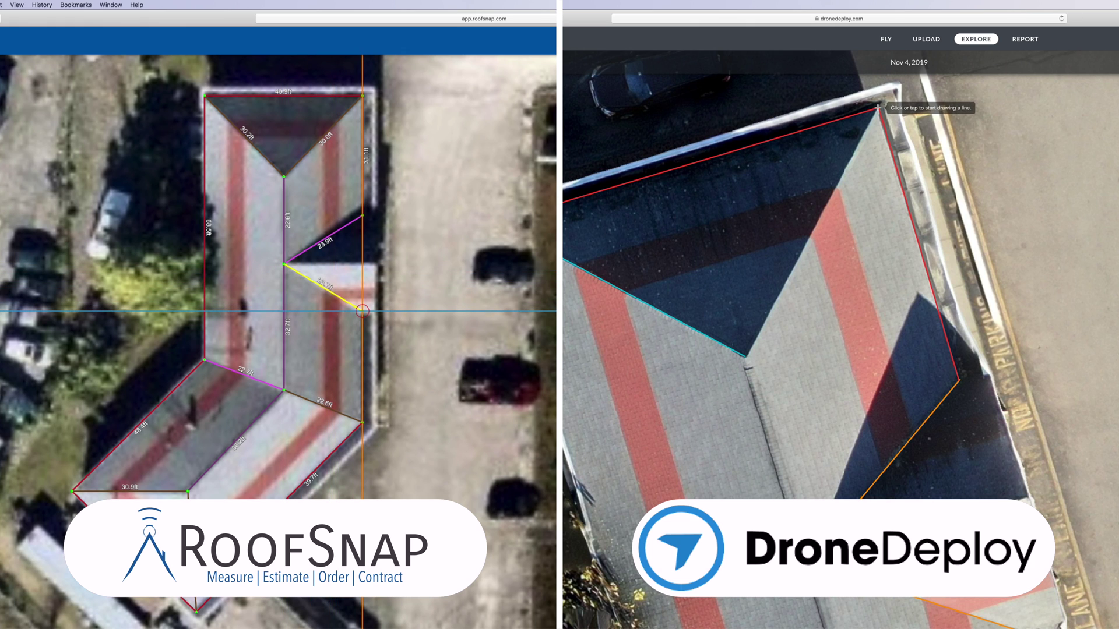
click(878, 107)
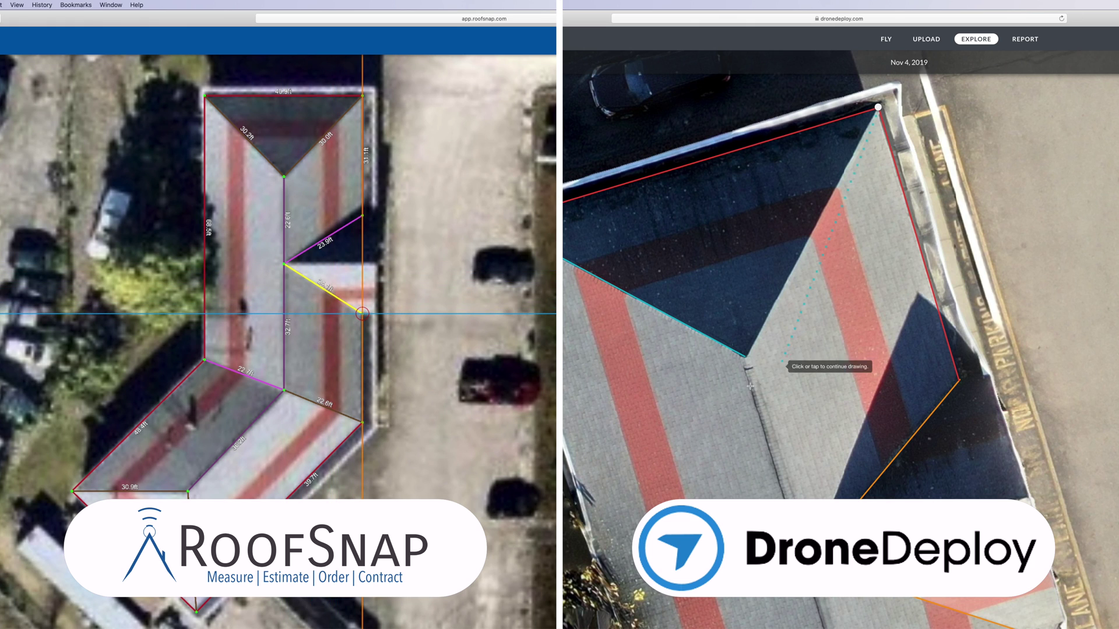
click(746, 356)
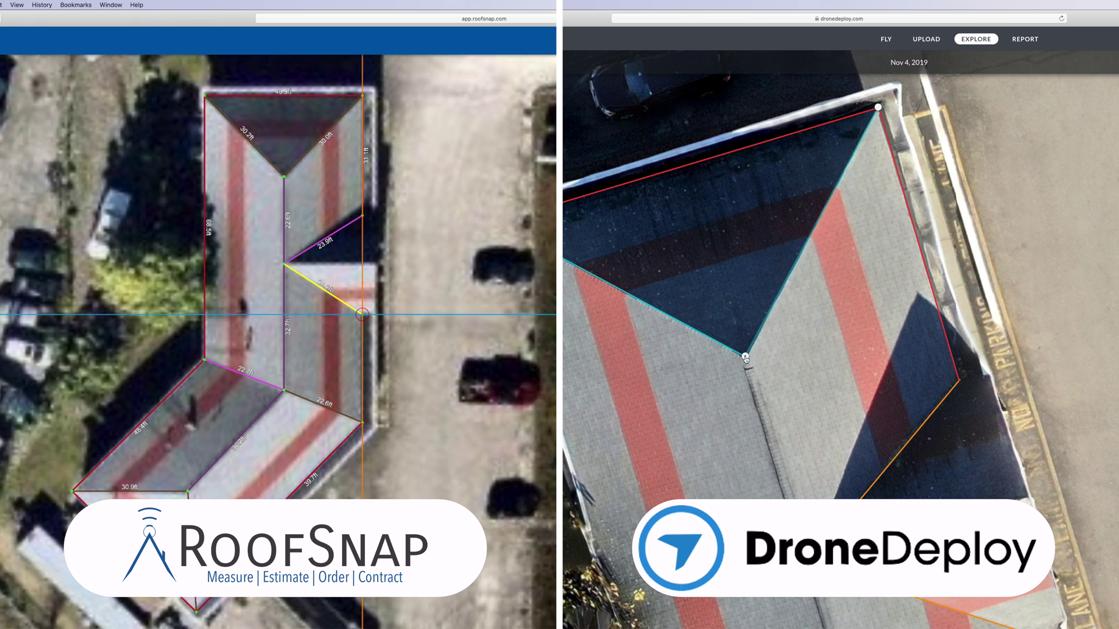
click(746, 355)
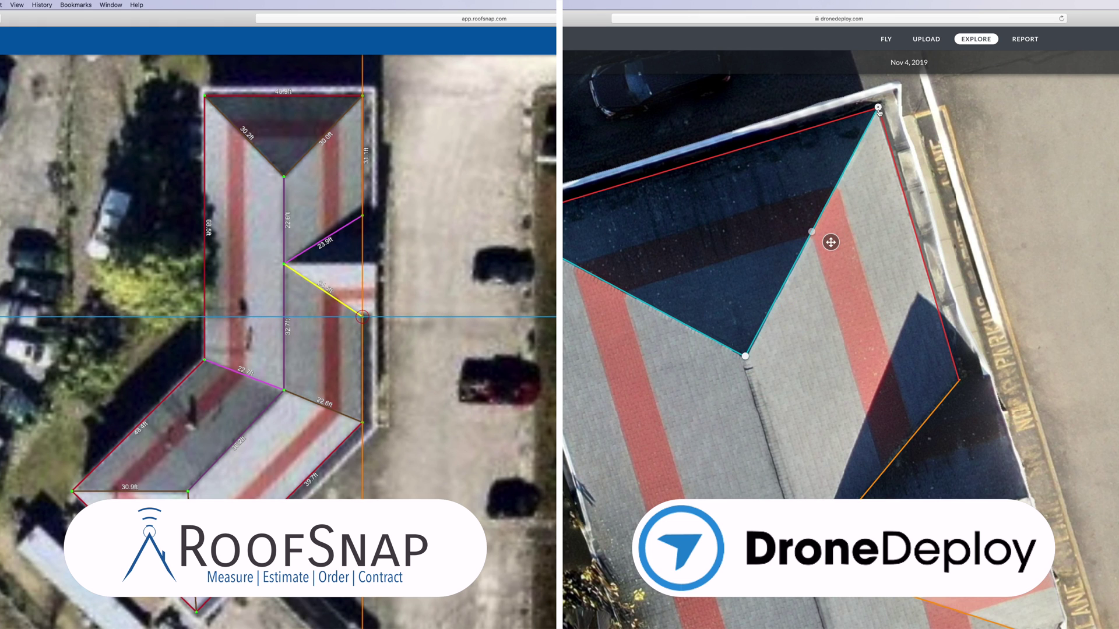
click(362, 317)
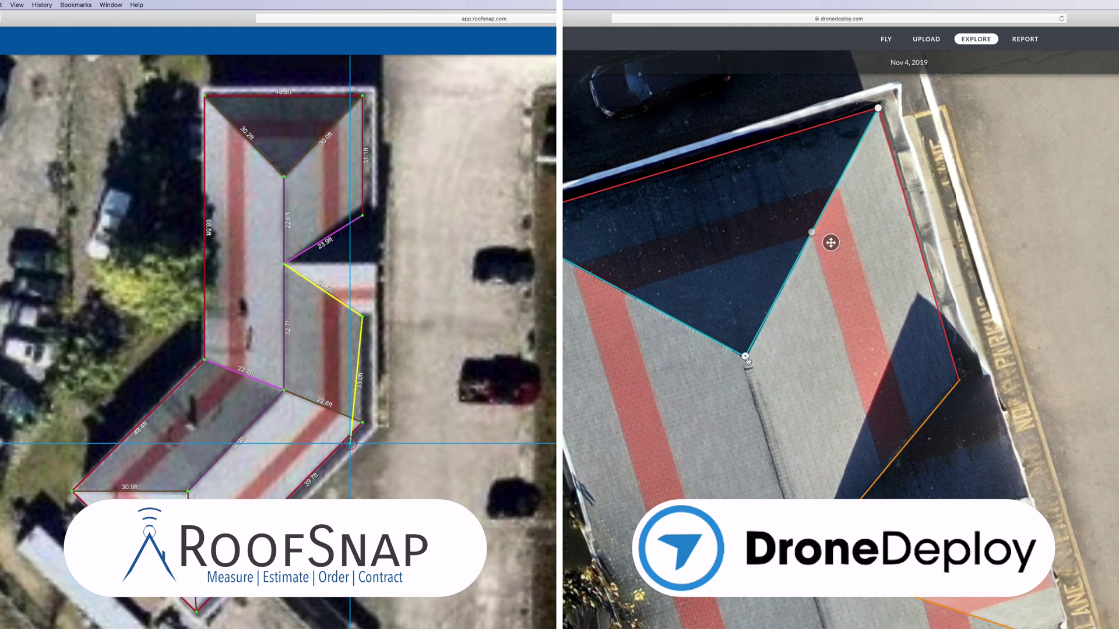